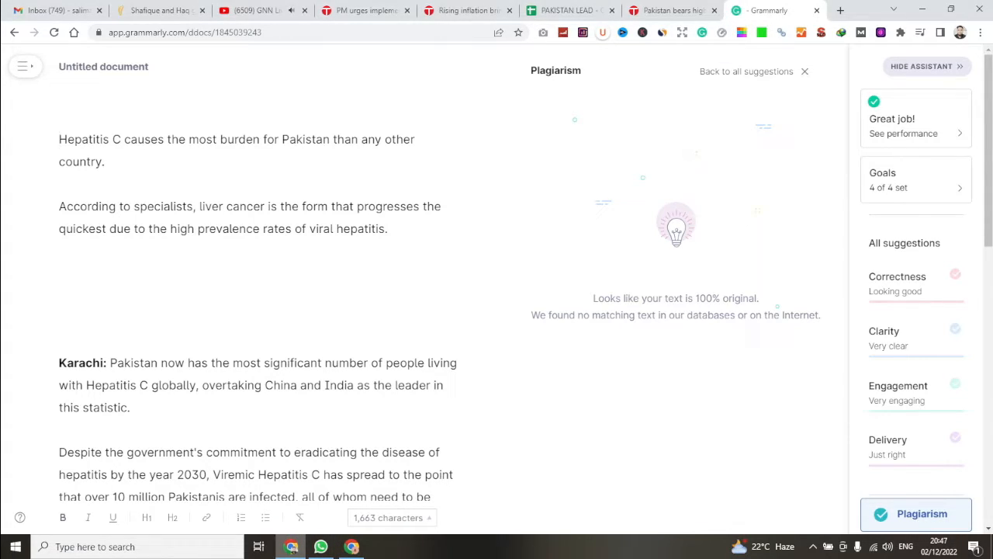
- Look at the QuillBot paraphraser and switch to the Express Tribune article about Pakistan's highest Hepatitis C burden
{"action": "left_click", "coordinate": [352, 546]}
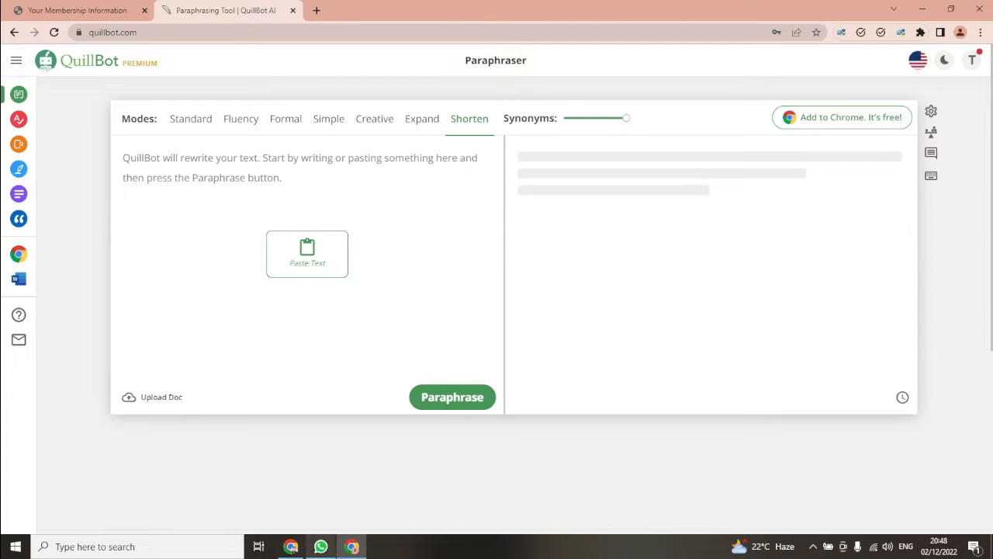
{"action": "left_click", "coordinate": [291, 546]}
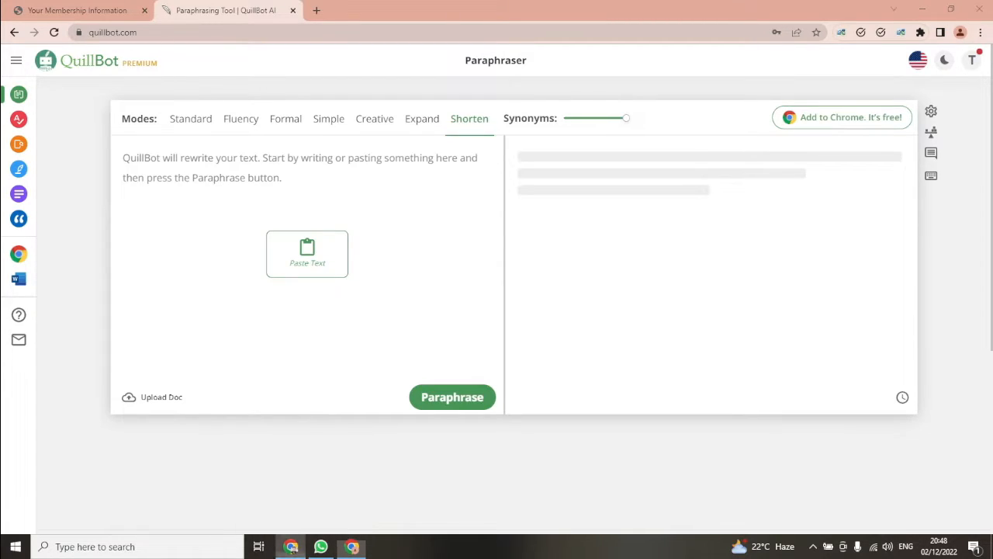
{"action": "left_click", "coordinate": [672, 10]}
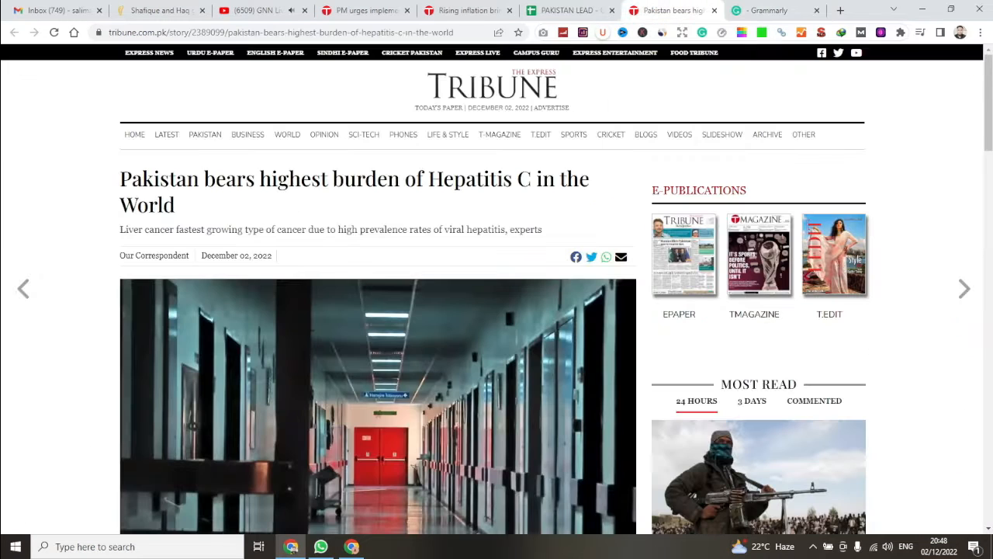
{"action": "scroll", "coordinate": [494, 310], "scroll_direction": "down", "scroll_amount": 2}
{"action": "scroll", "coordinate": [494, 311], "scroll_direction": "up", "scroll_amount": 2}
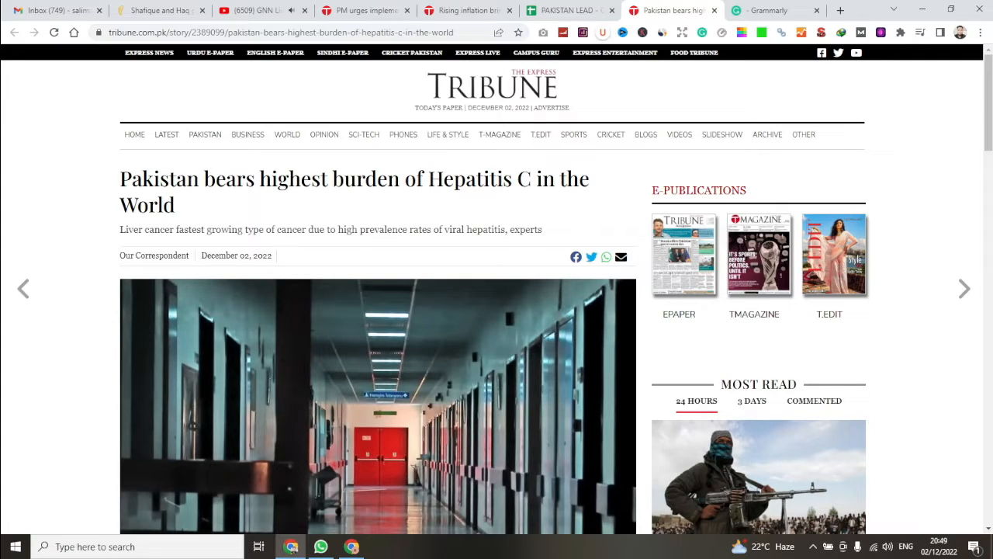
- Copy the article's headline and the subheading about liver cancer beneath it
{"action": "left_click_drag", "start_coordinate": [121, 178], "coordinate": [543, 230]}
{"action": "right_click", "coordinate": [425, 179]}
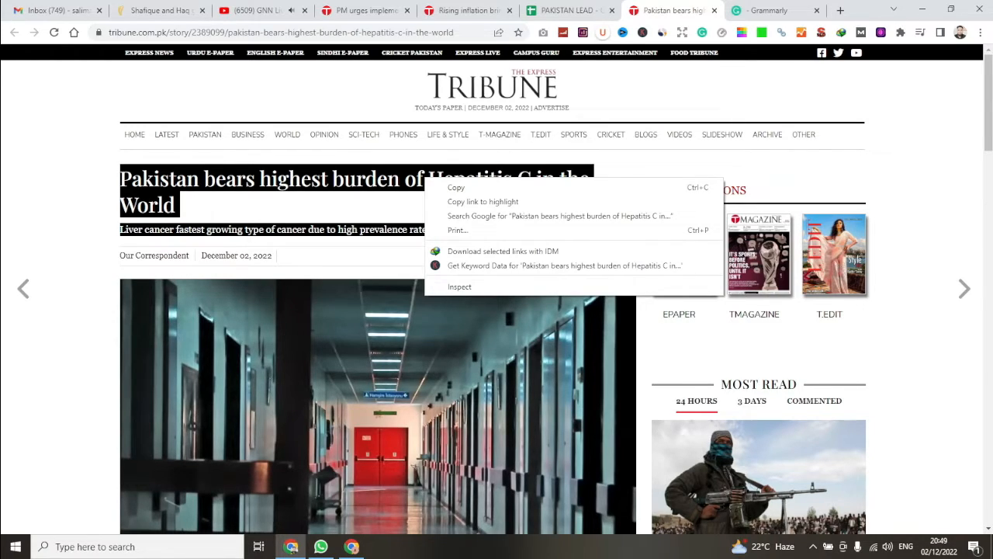
{"action": "left_click", "coordinate": [457, 187]}
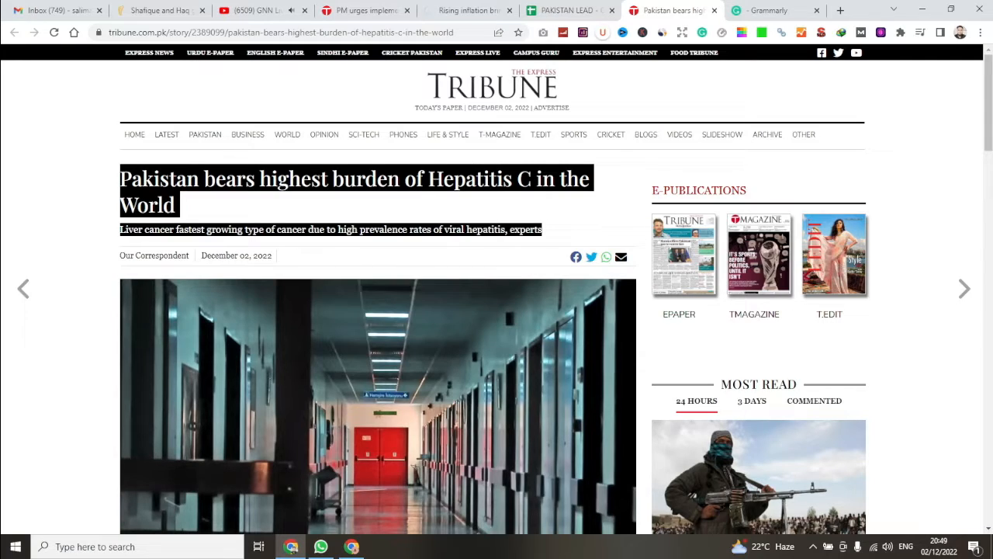
{"action": "right_click", "coordinate": [348, 179]}
{"action": "left_click", "coordinate": [379, 188]}
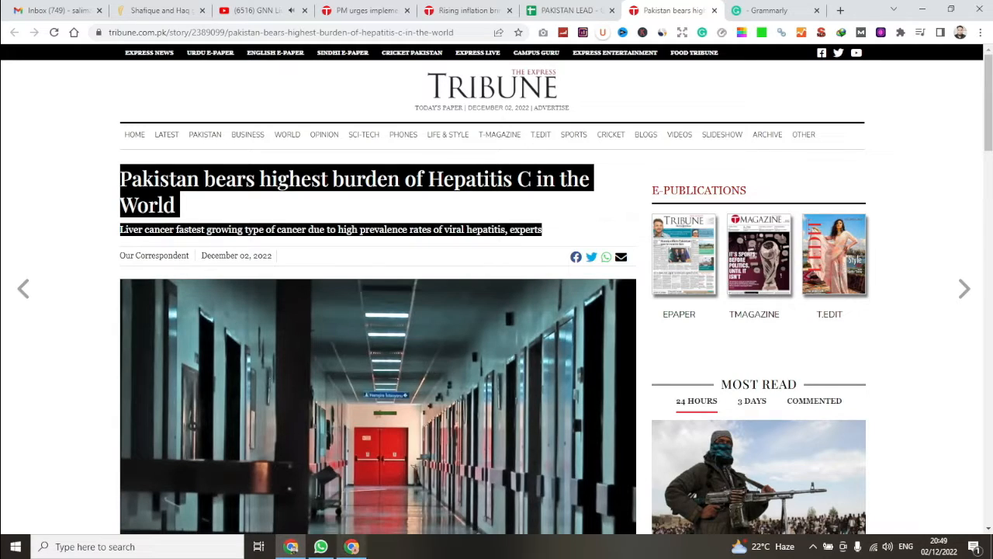
{"action": "mouse_move", "coordinate": [352, 546]}
{"action": "right_click", "coordinate": [337, 185]}
{"action": "left_click", "coordinate": [368, 191]}
- Paste the headline and subheading into the QuillBot paraphraser, separate them with a blank line and add several empty lines below
{"action": "mouse_move", "coordinate": [352, 547]}
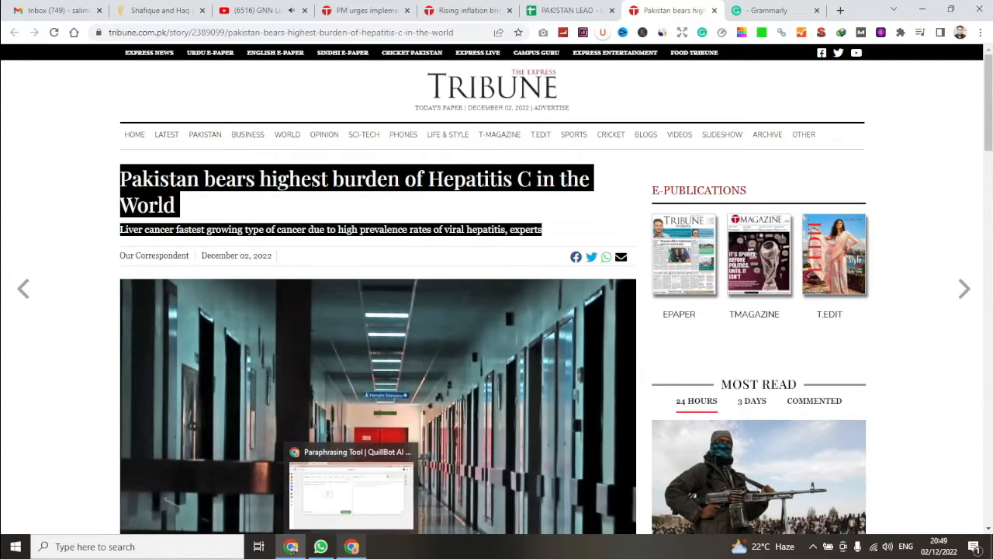
{"action": "left_click", "coordinate": [351, 493]}
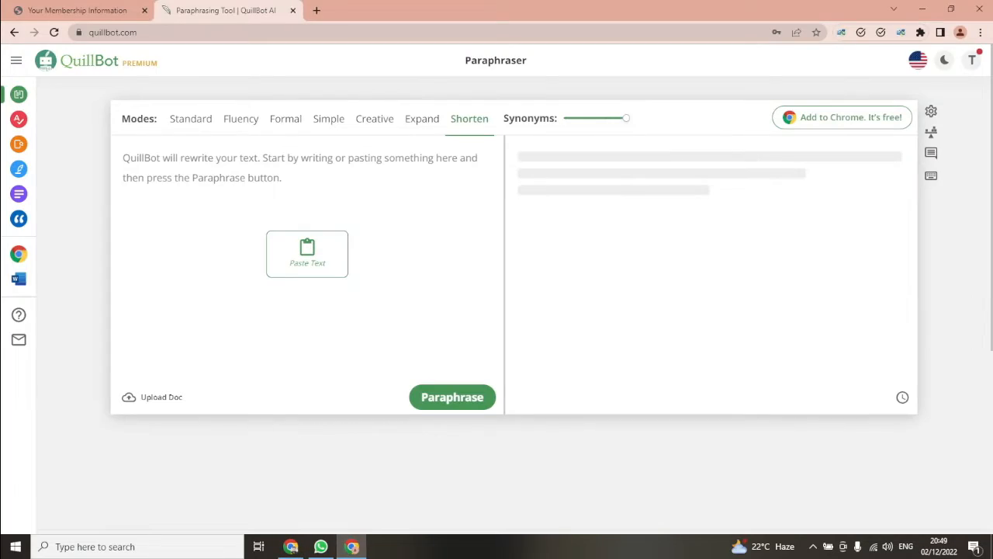
{"action": "key", "text": "ctrl+v"}
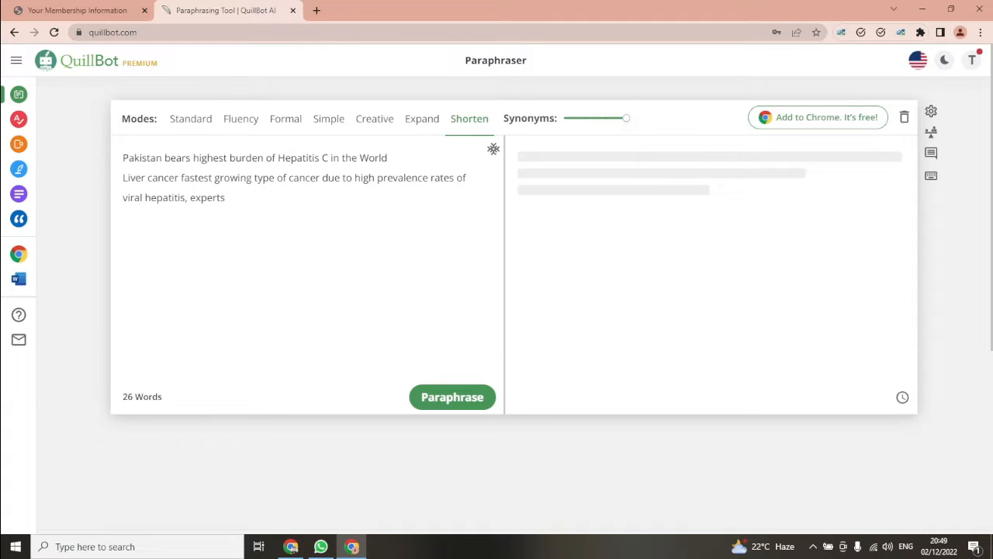
{"action": "key", "text": "Return"}
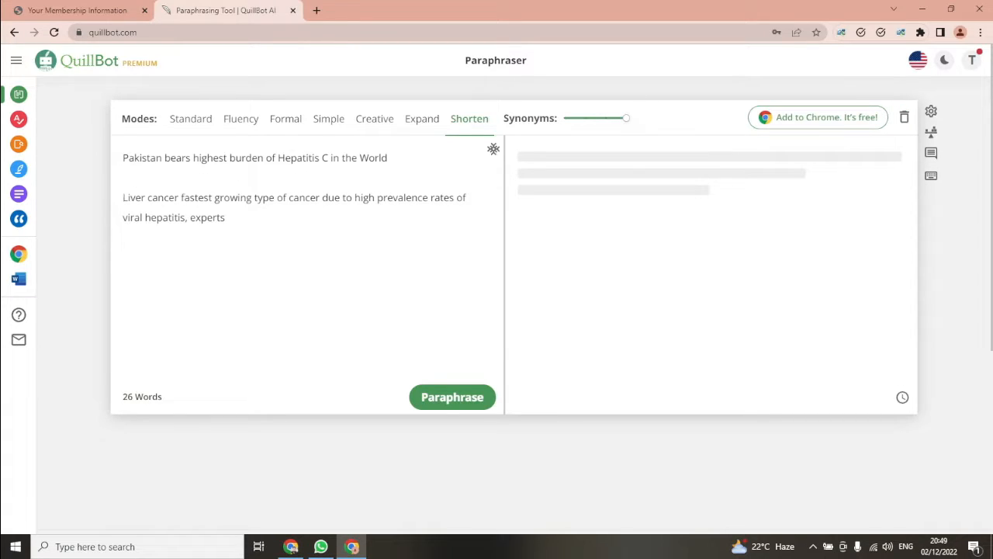
{"action": "left_click", "coordinate": [226, 218]}
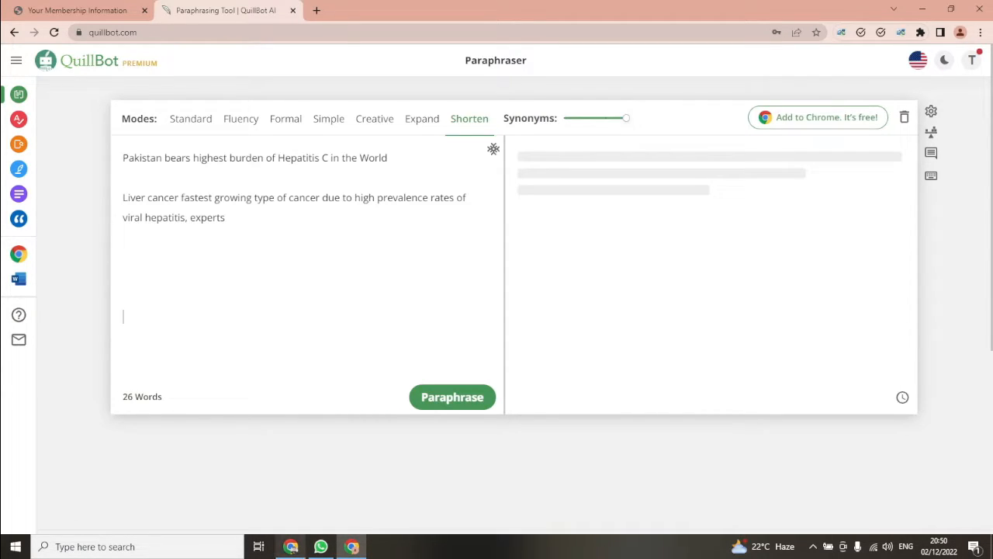
- Copy the full body text of the Tribune article, from the KARACHI dateline to the last paragraph before the comments
{"action": "left_click", "coordinate": [291, 546]}
{"action": "scroll", "coordinate": [378, 310], "scroll_direction": "down", "scroll_amount": 5}
{"action": "scroll", "coordinate": [378, 310], "scroll_direction": "down", "scroll_amount": 1}
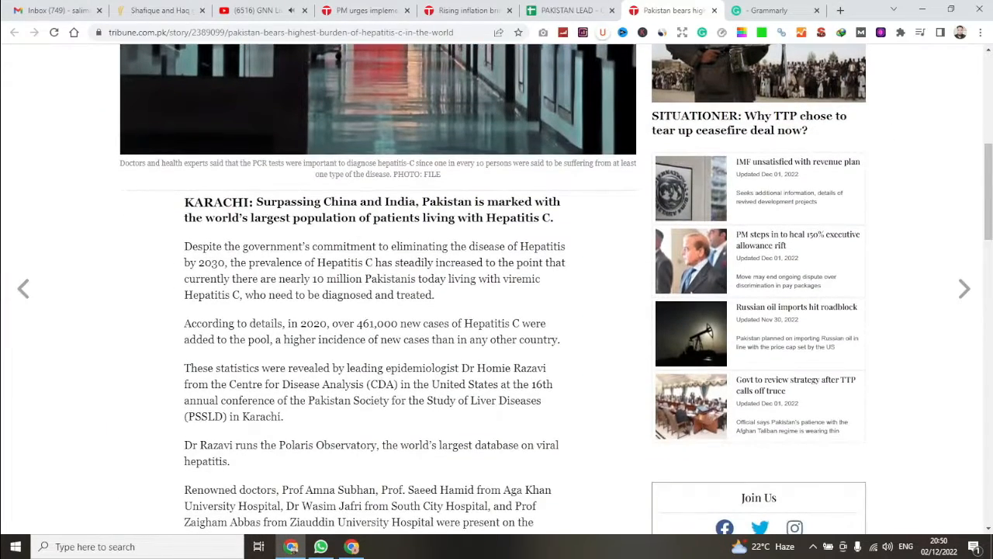
{"action": "left_click_drag", "start_coordinate": [184, 202], "coordinate": [291, 310]}
{"action": "scroll", "coordinate": [295, 458], "scroll_direction": "down", "scroll_amount": 4}
{"action": "right_click", "coordinate": [284, 287]}
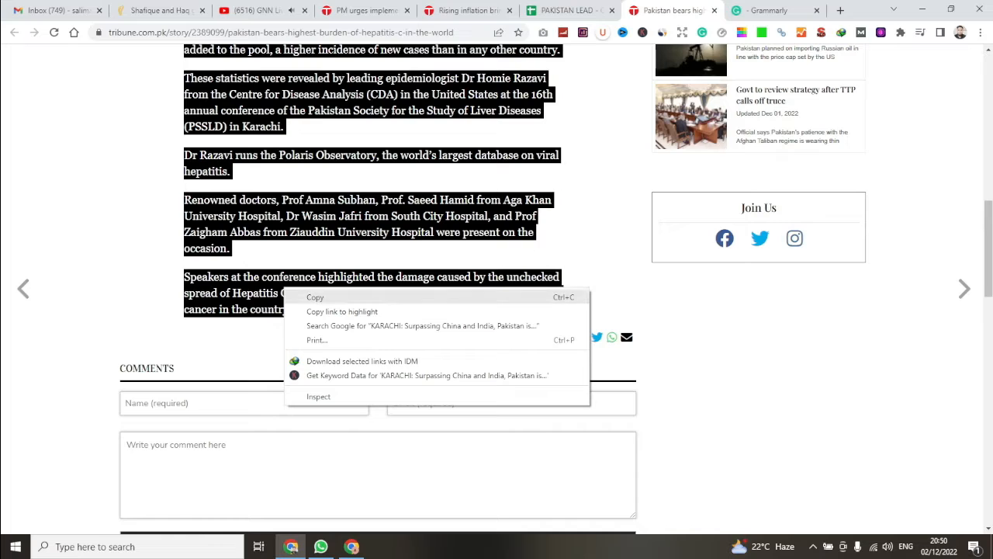
{"action": "left_click", "coordinate": [311, 296]}
{"action": "scroll", "coordinate": [378, 287], "scroll_direction": "up", "scroll_amount": 5}
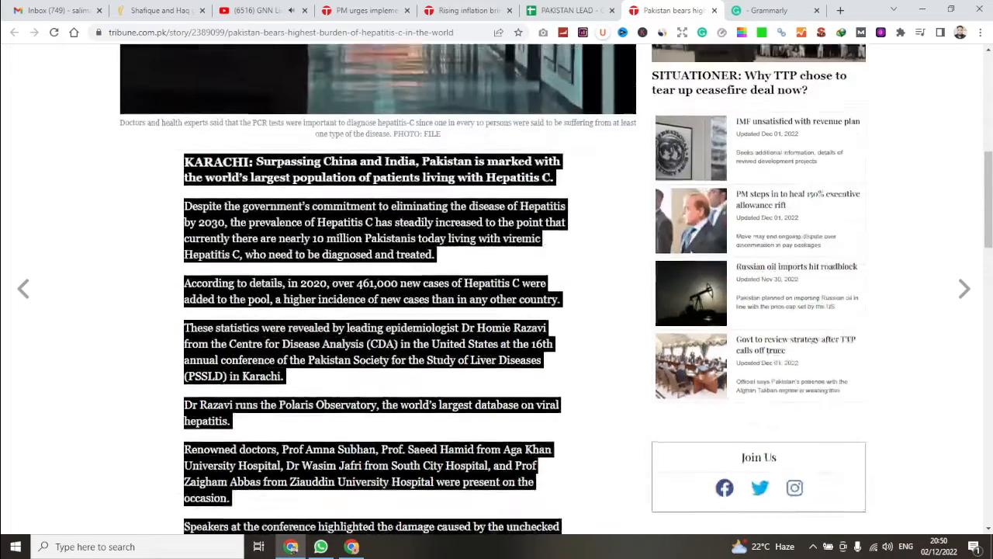
- Paste the article body below the subheading in QuillBot, remove the extra blank line and join the KARACHI dateline with its first sentence
{"action": "key", "text": "alt+Tab"}
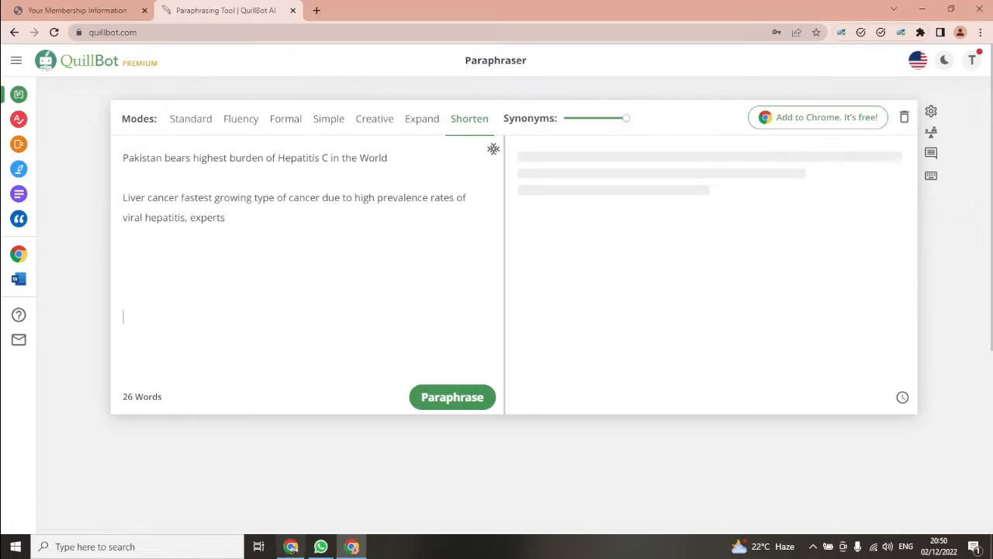
{"action": "key", "text": "ctrl+v"}
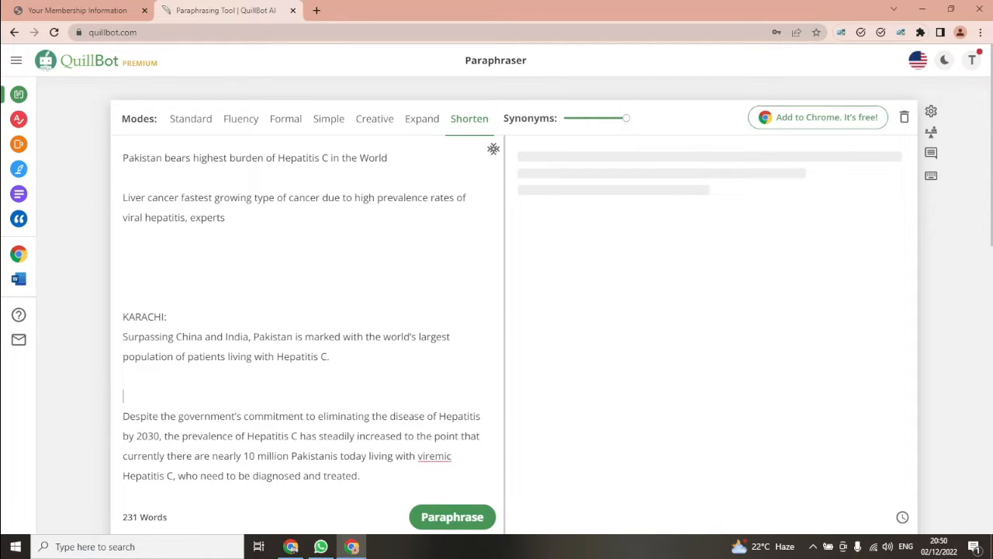
{"action": "key", "text": "BackSpace"}
{"action": "scroll", "coordinate": [310, 326], "scroll_direction": "down", "scroll_amount": 3}
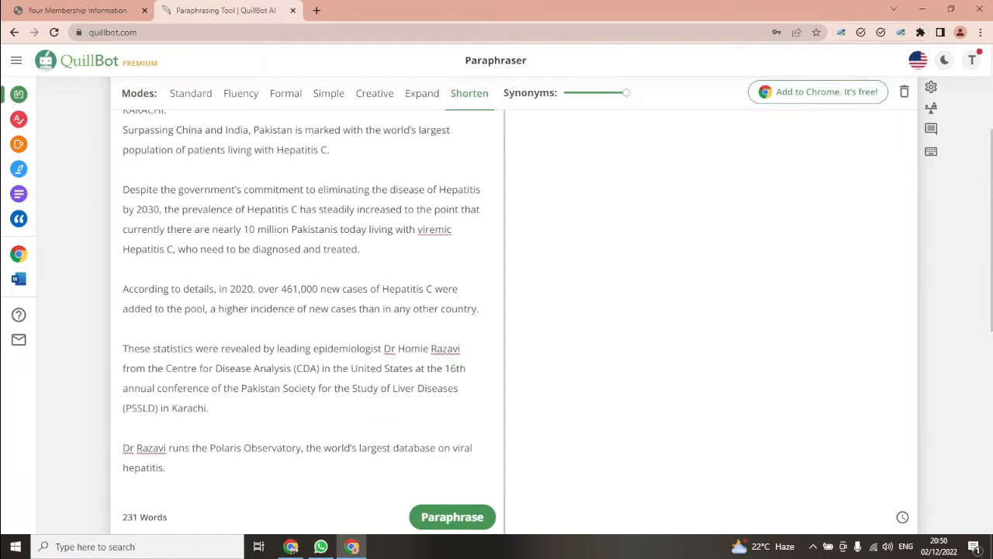
{"action": "scroll", "coordinate": [311, 326], "scroll_direction": "up", "scroll_amount": 2}
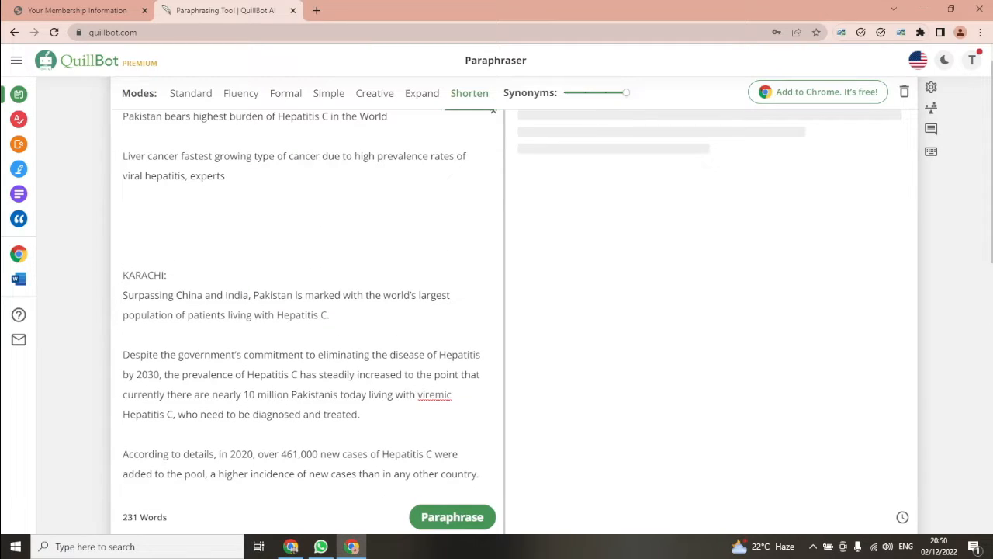
{"action": "key", "text": "BackSpace"}
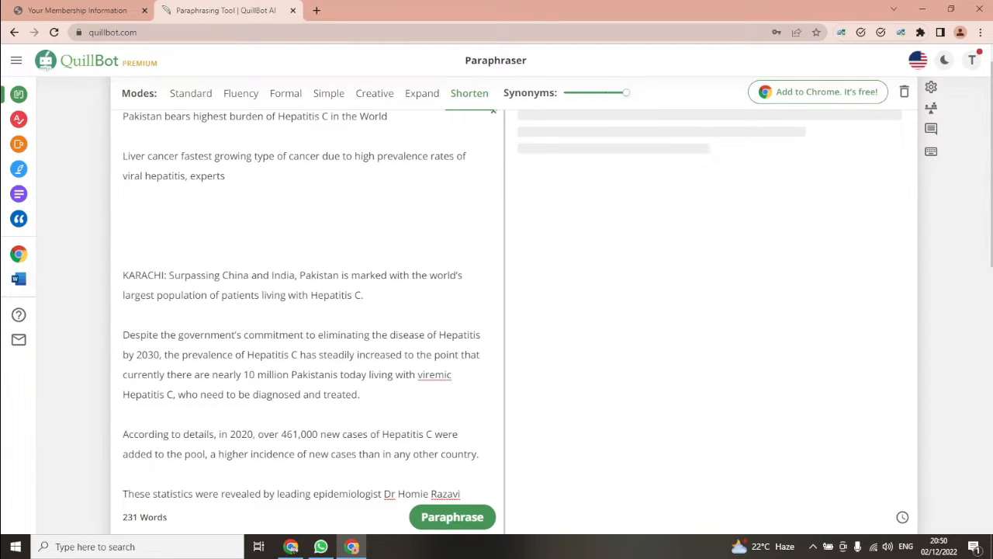
- Review the whole pasted article in the paraphraser input, from the headline to the closing paragraph on liver cancer
{"action": "scroll", "coordinate": [302, 311], "scroll_direction": "down", "scroll_amount": 3}
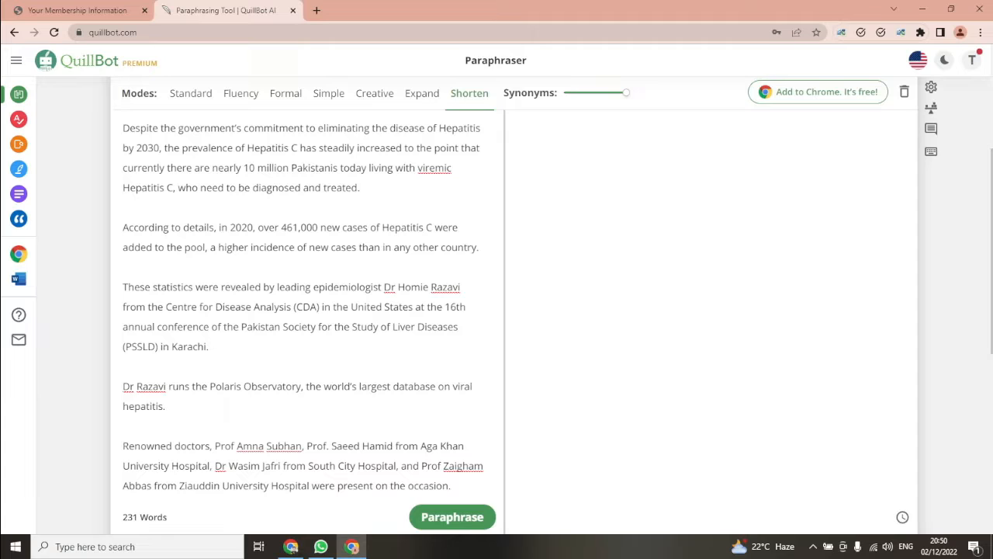
{"action": "scroll", "coordinate": [302, 310], "scroll_direction": "down", "scroll_amount": 2}
{"action": "scroll", "coordinate": [303, 311], "scroll_direction": "up", "scroll_amount": 4}
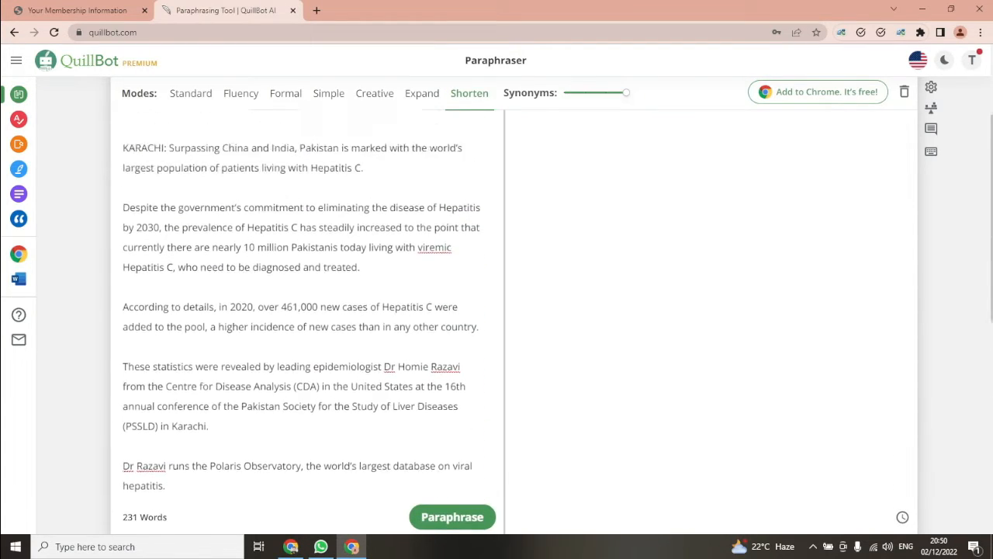
{"action": "scroll", "coordinate": [493, 149], "scroll_direction": "up", "scroll_amount": 4}
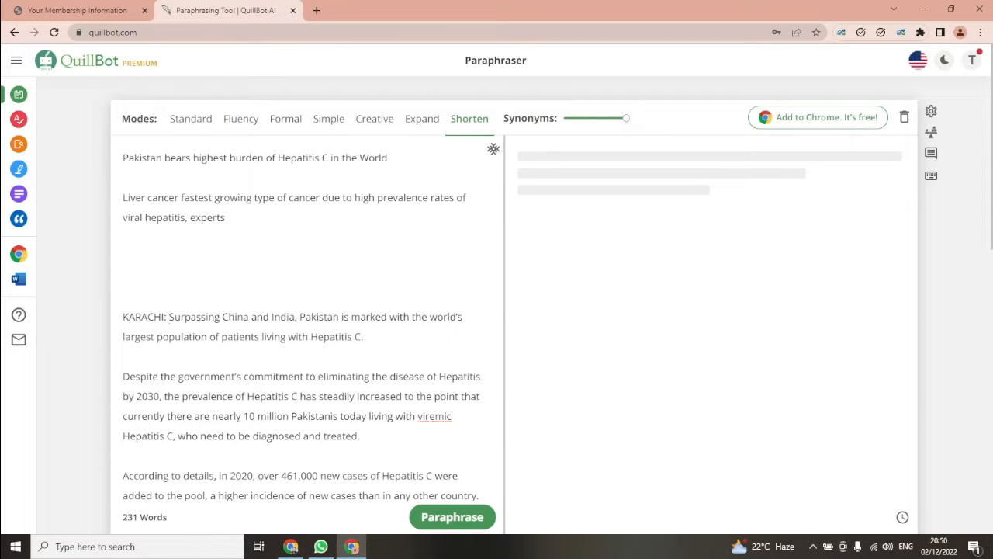
{"action": "scroll", "coordinate": [493, 148], "scroll_direction": "down", "scroll_amount": 3}
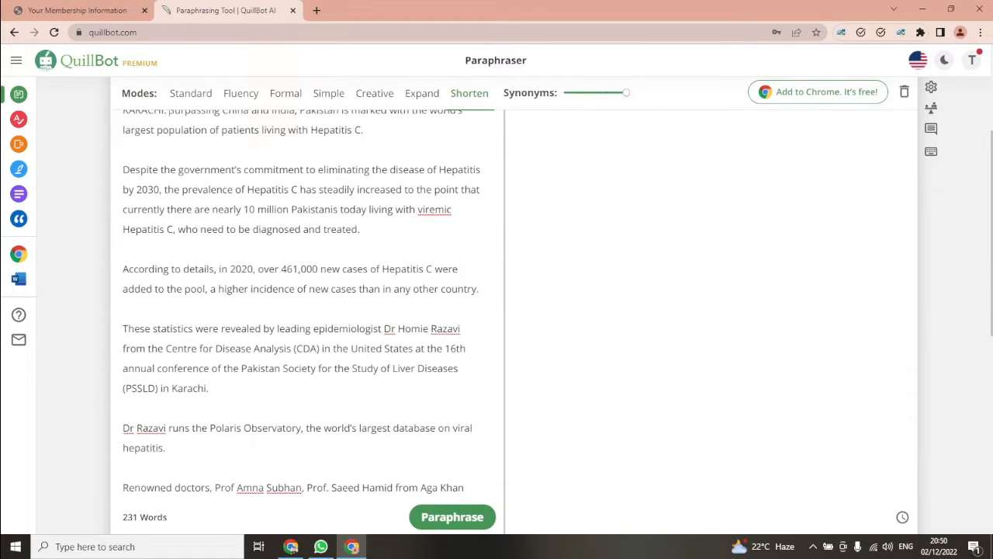
{"action": "scroll", "coordinate": [303, 310], "scroll_direction": "down", "scroll_amount": 4}
{"action": "scroll", "coordinate": [303, 310], "scroll_direction": "up", "scroll_amount": 2}
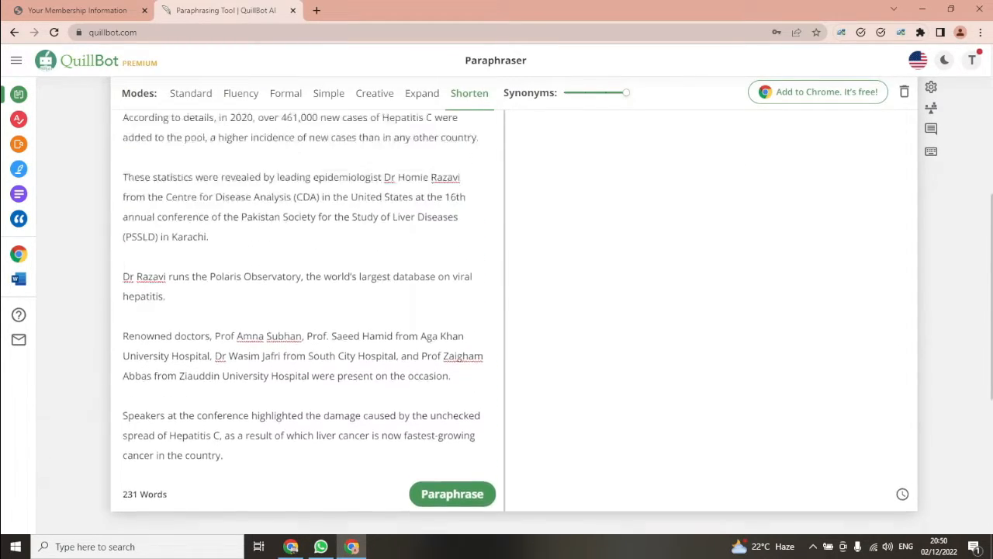
{"action": "scroll", "coordinate": [303, 311], "scroll_direction": "up", "scroll_amount": 4}
{"action": "scroll", "coordinate": [303, 310], "scroll_direction": "down", "scroll_amount": 5}
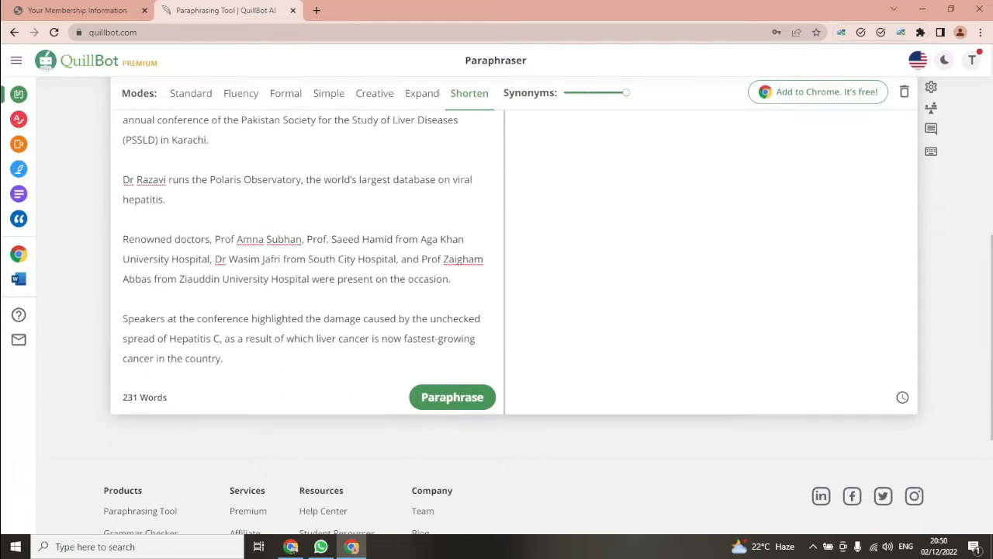
{"action": "scroll", "coordinate": [494, 149], "scroll_direction": "up", "scroll_amount": 10}
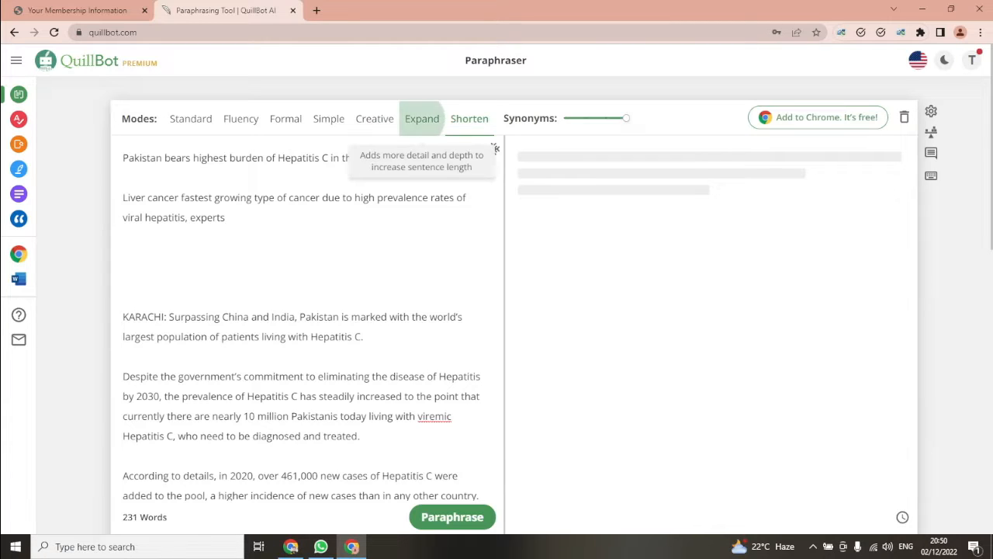
- Paraphrase the whole article in Expand mode and view the rephrasings offered for the headline sentence
{"action": "left_click", "coordinate": [422, 118]}
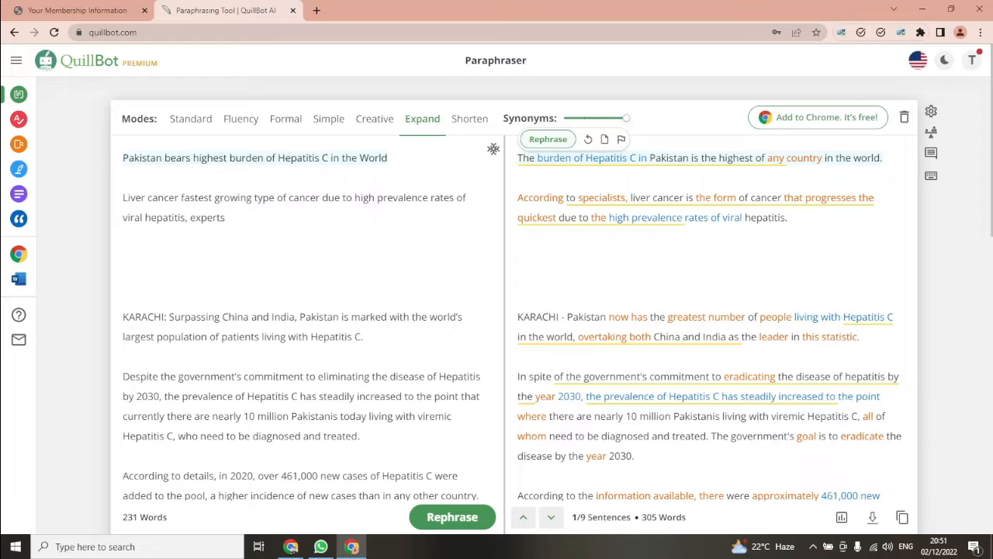
{"action": "left_click", "coordinate": [547, 139]}
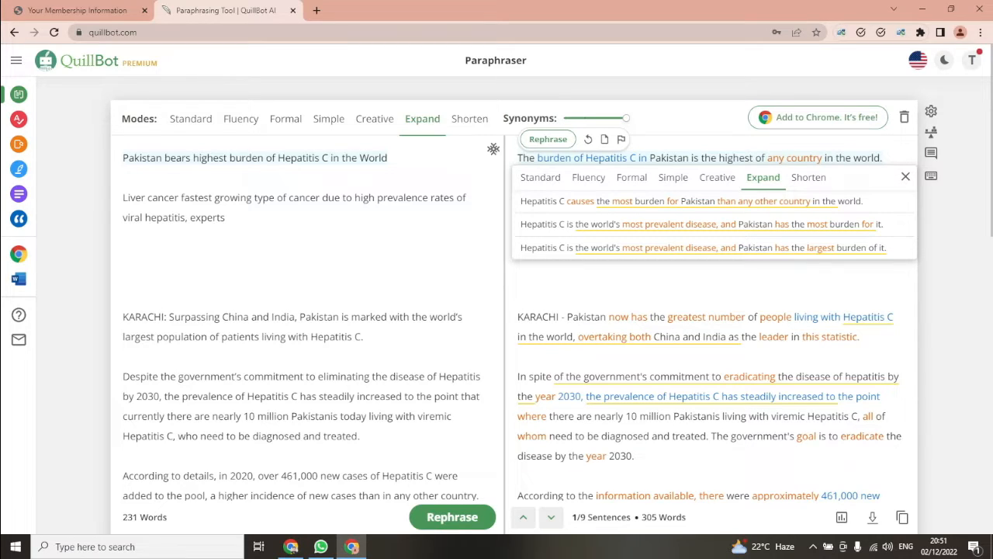
{"action": "key", "text": "Escape"}
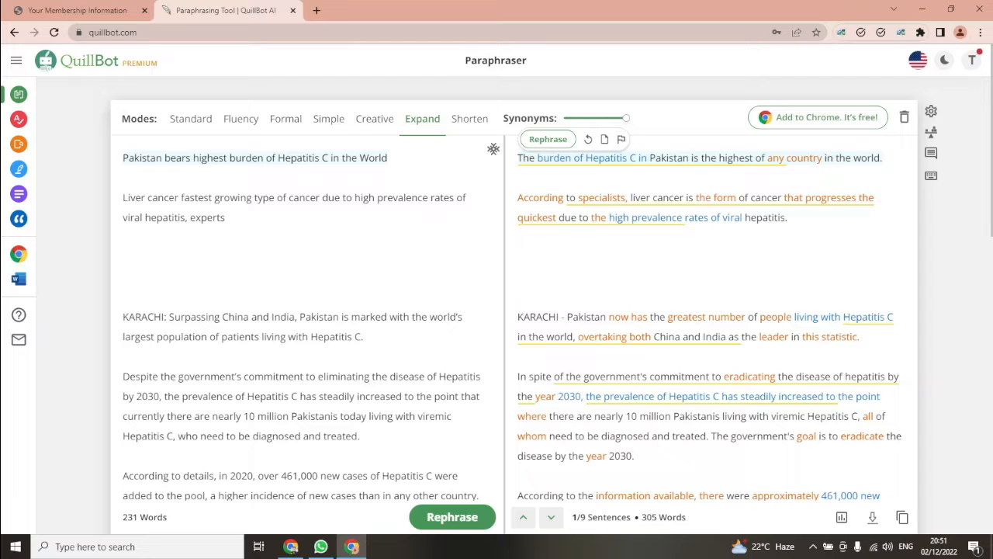
- Compare the headline's Creative, Shorten and Expand rephrasings, and apply "Hepatitis C causes the most burden for Pakistan than any other country in the world."
{"action": "left_click", "coordinate": [547, 139]}
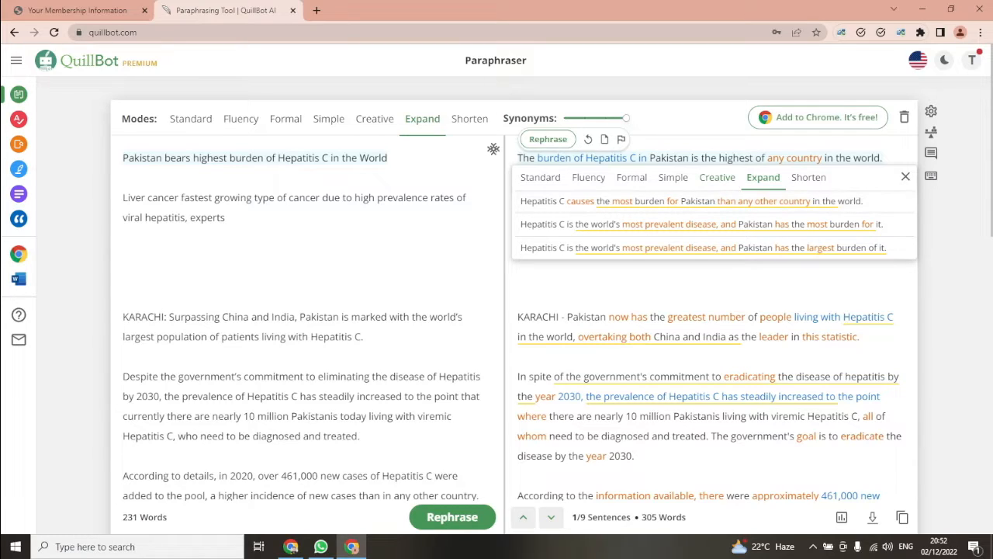
{"action": "left_click", "coordinate": [716, 177]}
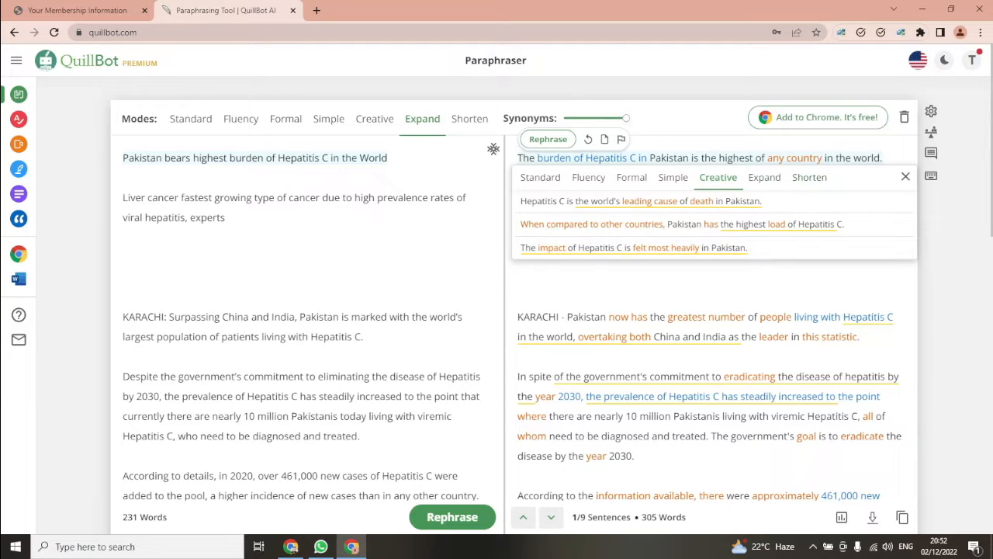
{"action": "left_click", "coordinate": [808, 177]}
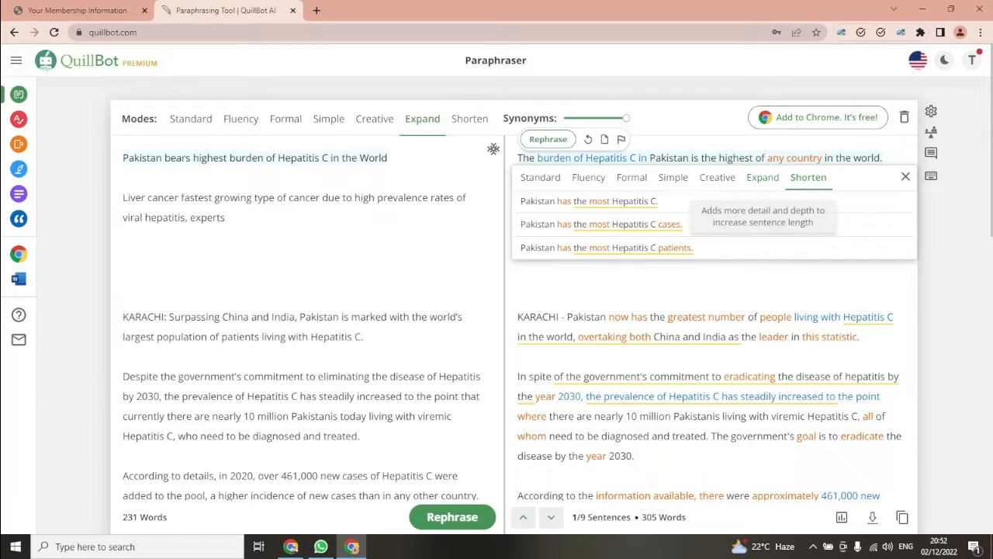
{"action": "left_click", "coordinate": [762, 176]}
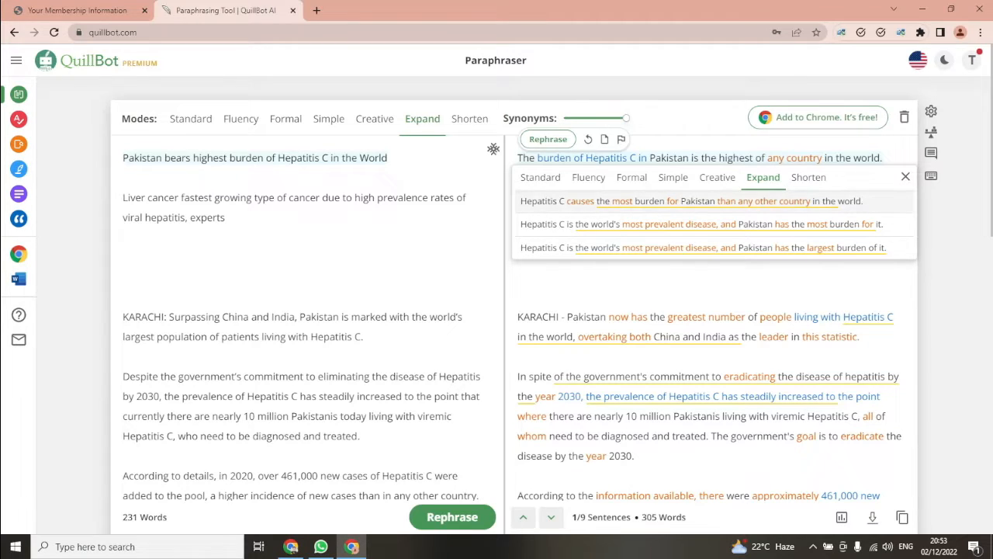
{"action": "left_click", "coordinate": [699, 201]}
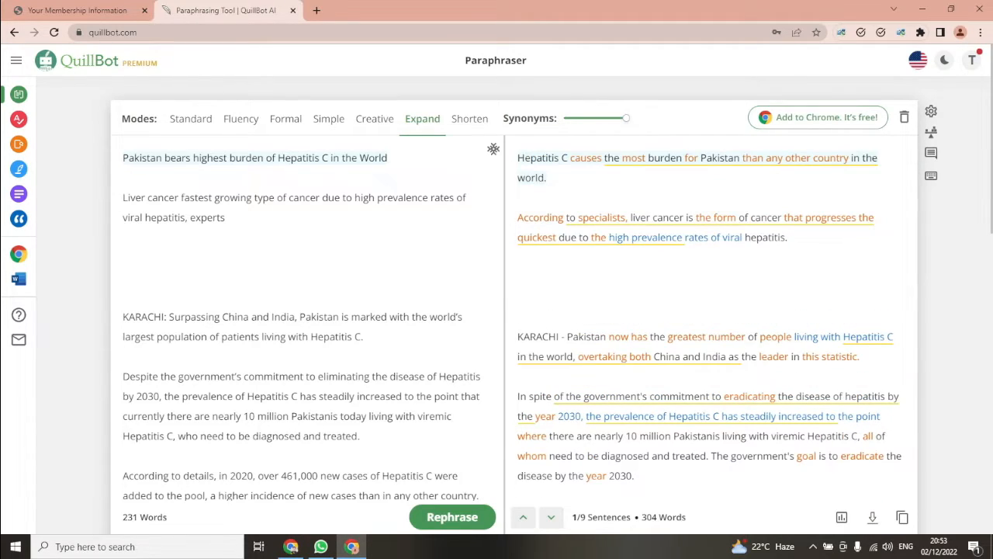
- Copy the full paraphrased article from QuillBot and switch to the Grammarly document in the other browser window
{"action": "left_click", "coordinate": [753, 158]}
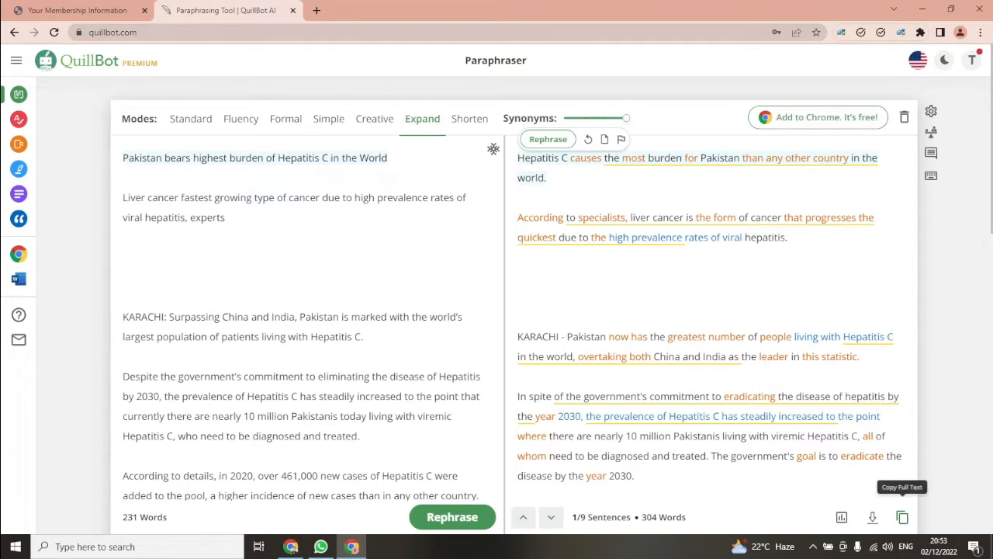
{"action": "left_click", "coordinate": [901, 517]}
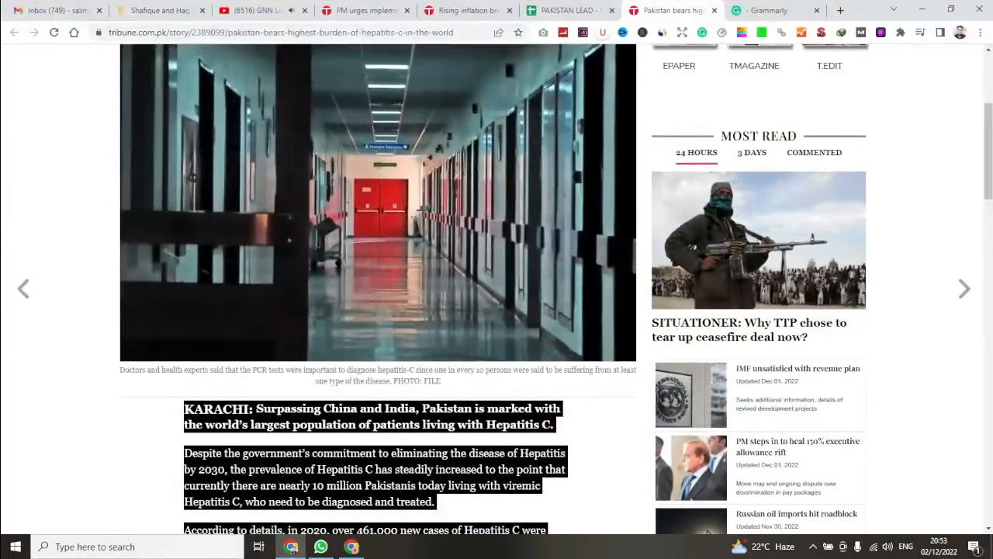
{"action": "left_click", "coordinate": [291, 546]}
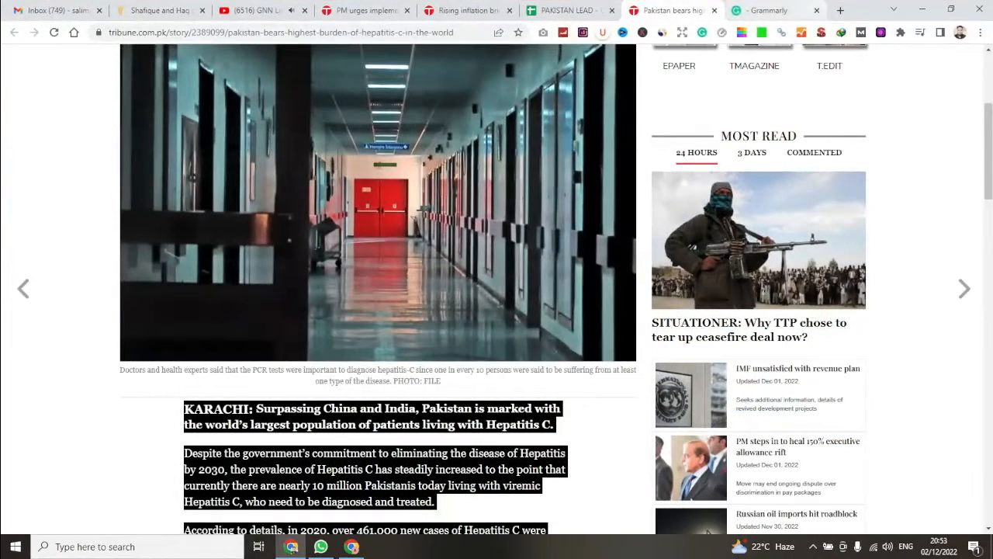
{"action": "key", "text": "ctrl+Tab"}
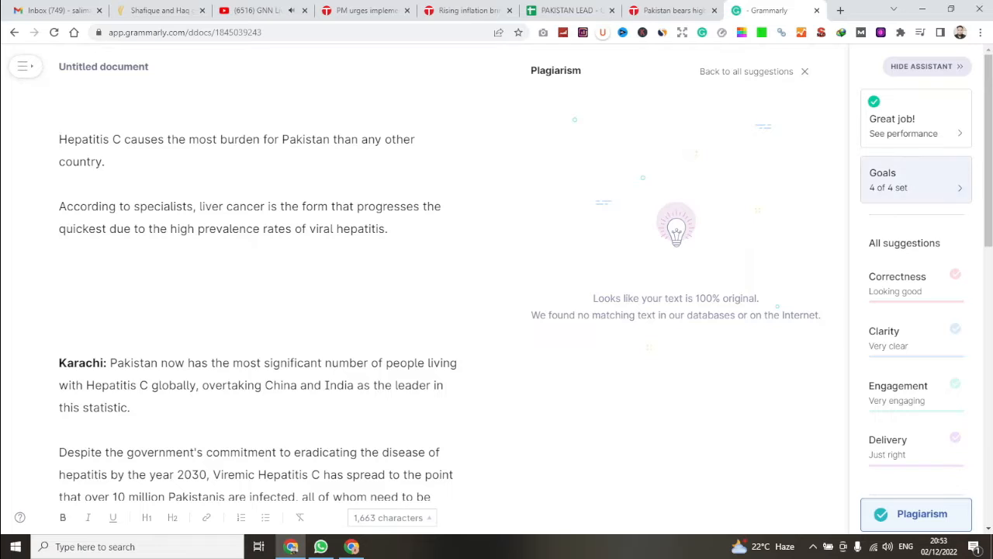
- Review the rewritten article already in the Grammarly document and its goals for domain, intent, audience and formality
{"action": "scroll", "coordinate": [260, 311], "scroll_direction": "down", "scroll_amount": 3}
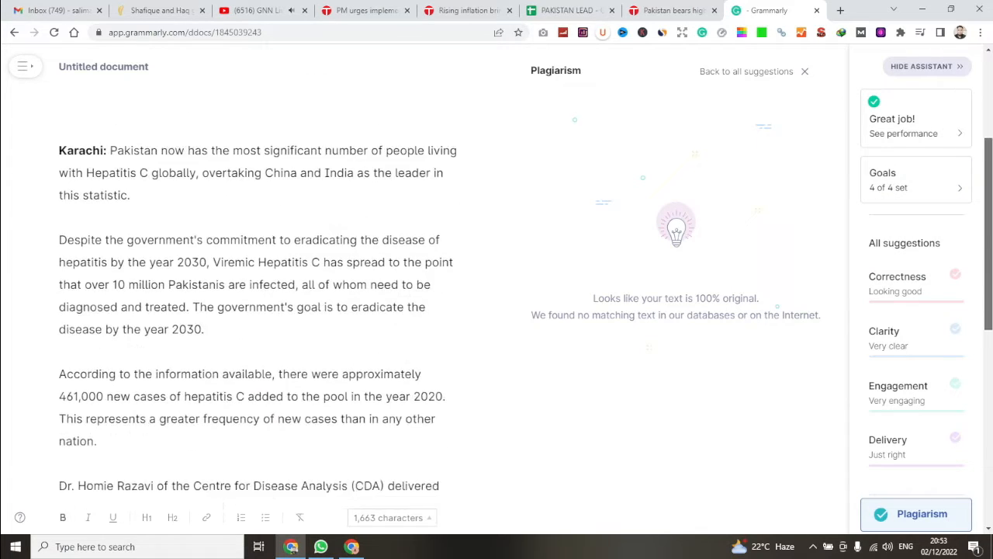
{"action": "scroll", "coordinate": [260, 310], "scroll_direction": "up", "scroll_amount": 3}
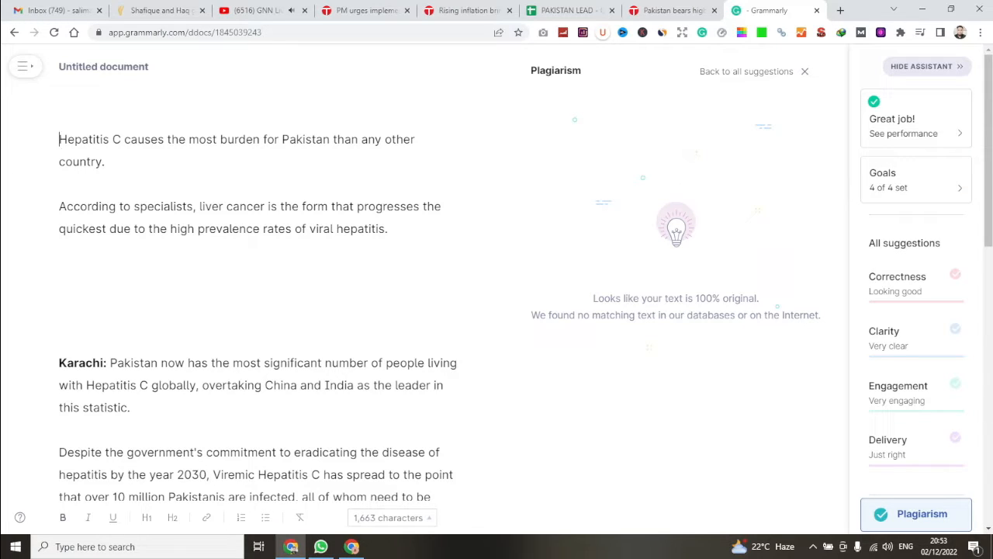
{"action": "scroll", "coordinate": [260, 311], "scroll_direction": "down", "scroll_amount": 5}
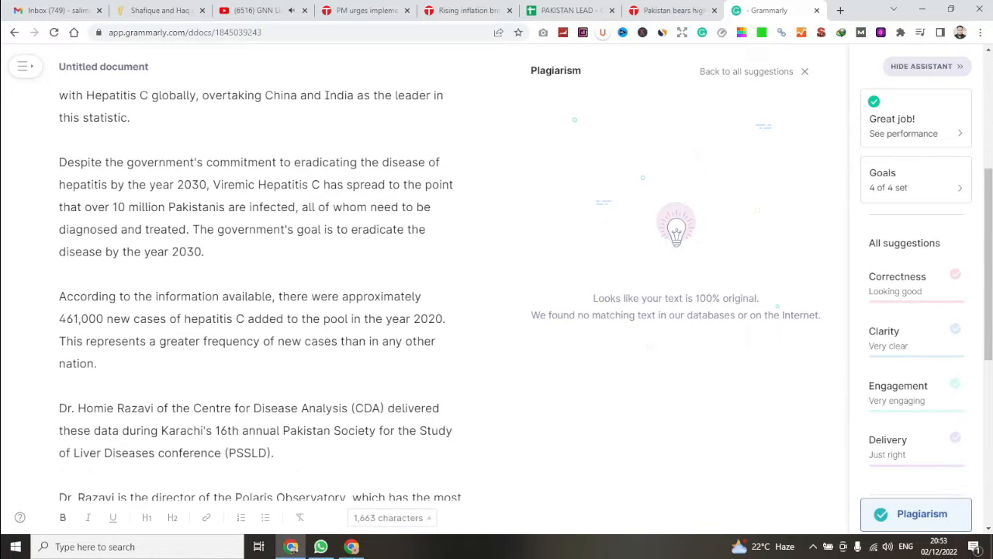
{"action": "scroll", "coordinate": [260, 311], "scroll_direction": "up", "scroll_amount": 4}
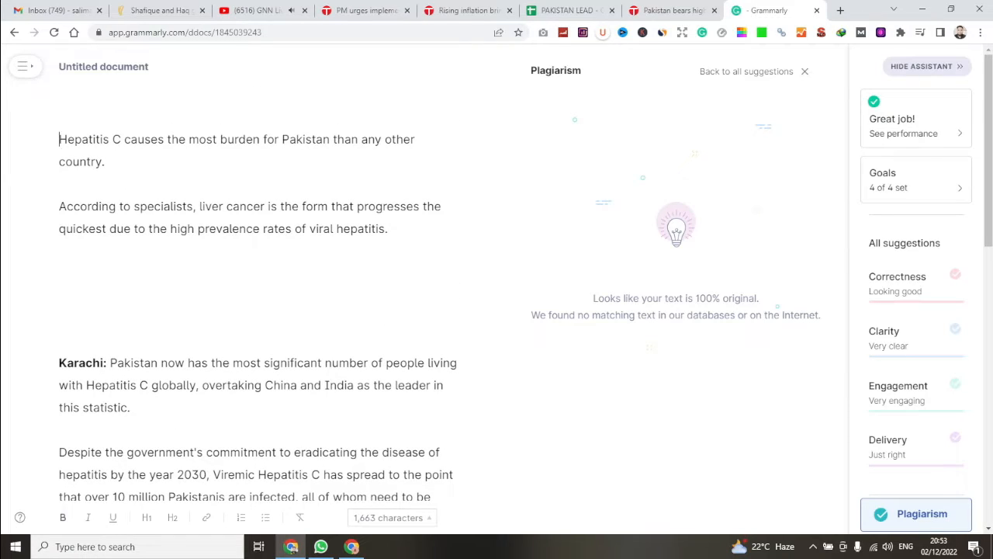
{"action": "scroll", "coordinate": [260, 310], "scroll_direction": "down", "scroll_amount": 5}
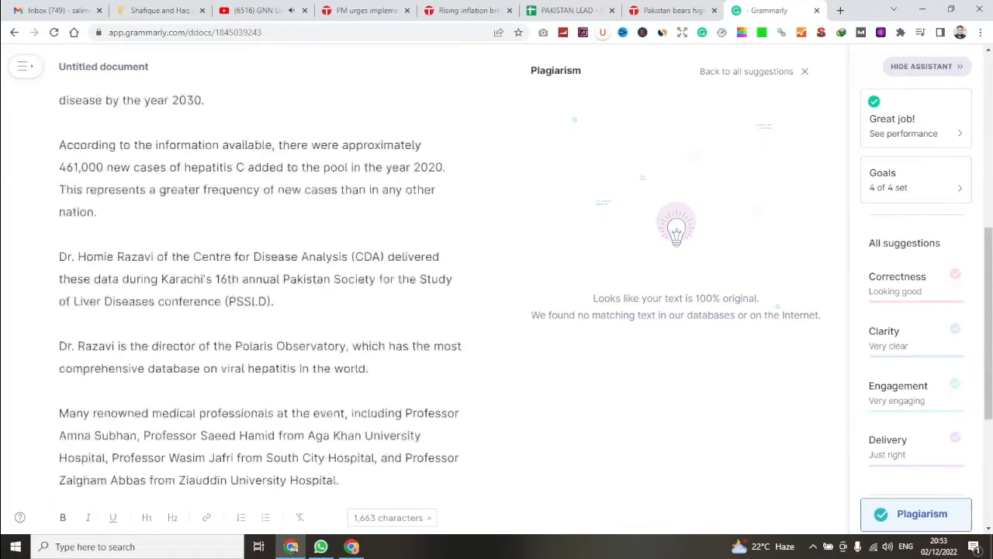
{"action": "scroll", "coordinate": [260, 310], "scroll_direction": "up", "scroll_amount": 5}
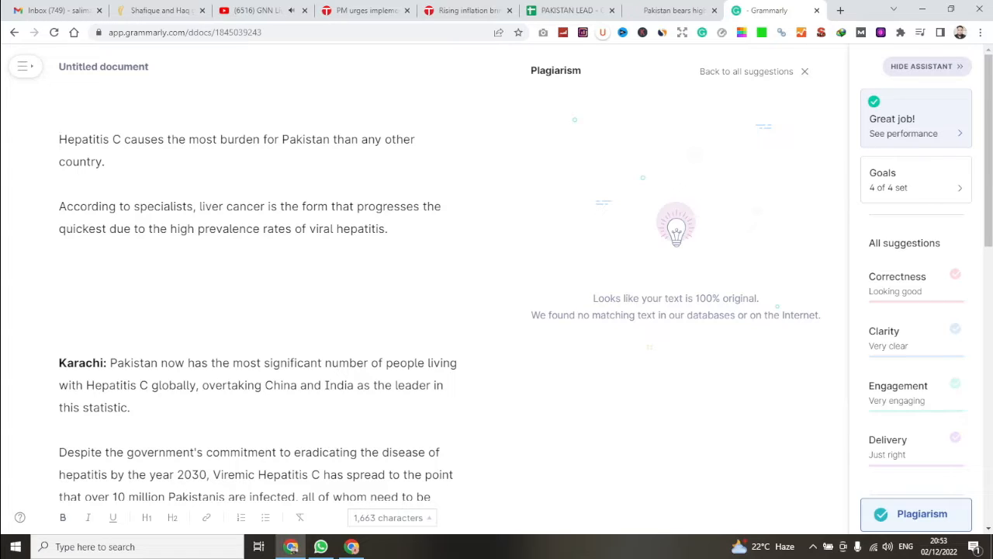
{"action": "left_click", "coordinate": [916, 180]}
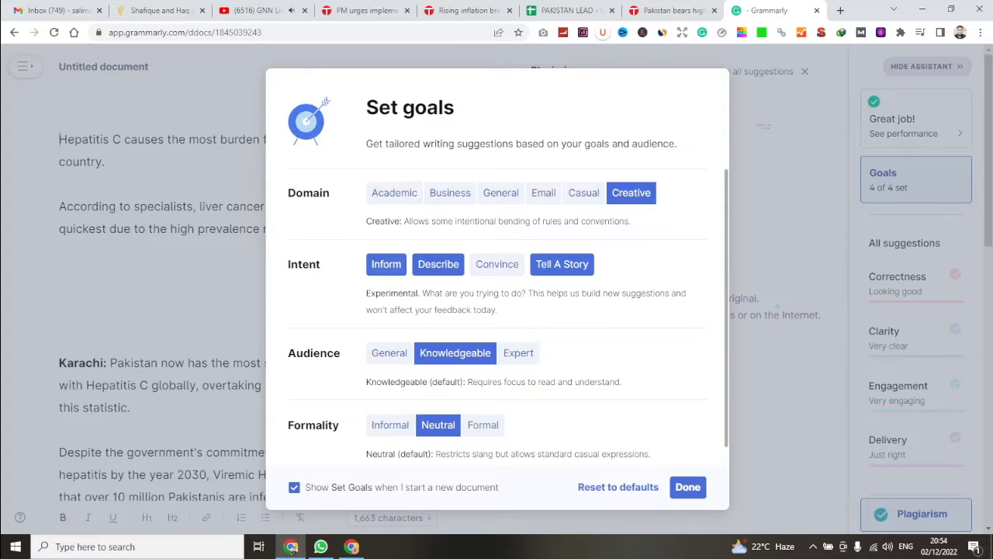
{"action": "scroll", "coordinate": [509, 316], "scroll_direction": "down", "scroll_amount": 1}
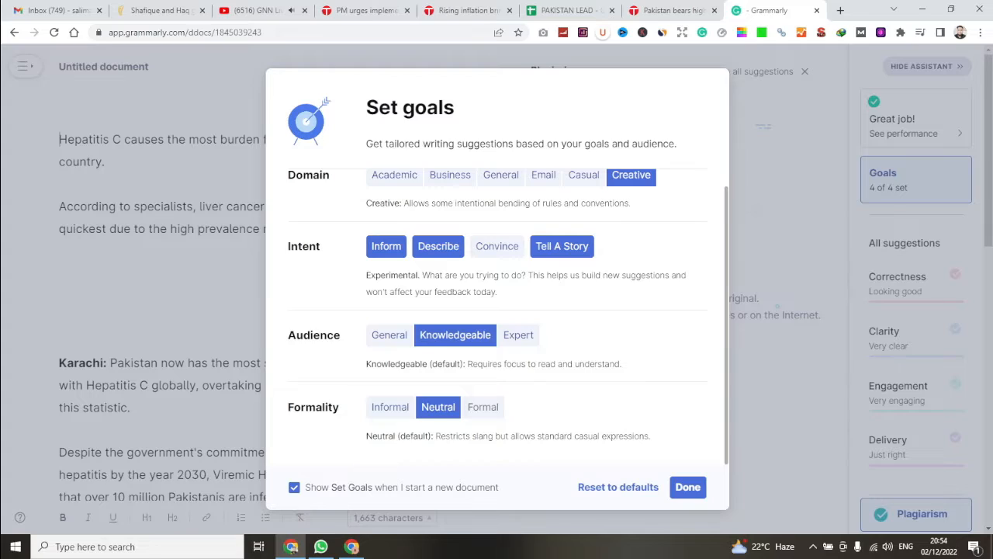
{"action": "scroll", "coordinate": [508, 316], "scroll_direction": "up", "scroll_amount": 1}
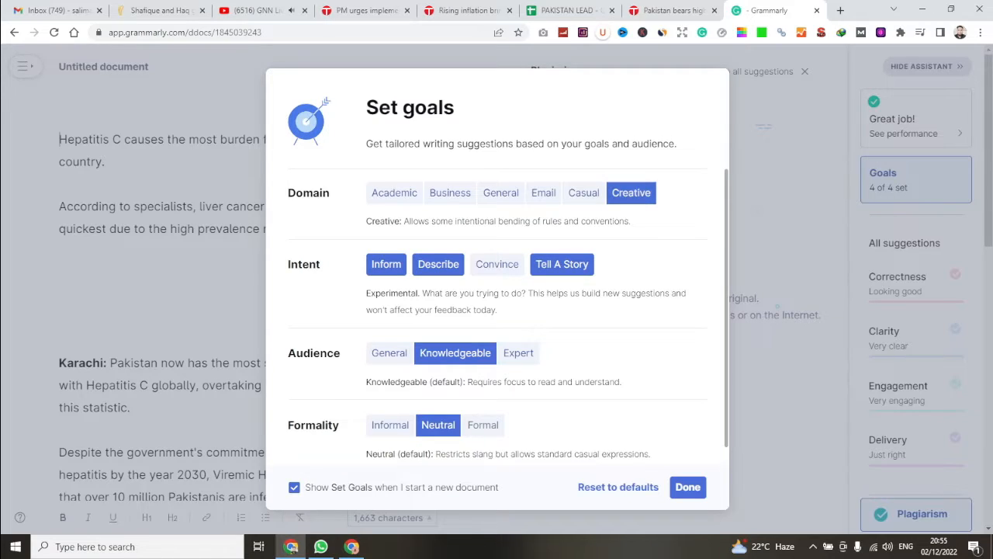
{"action": "left_click", "coordinate": [687, 486]}
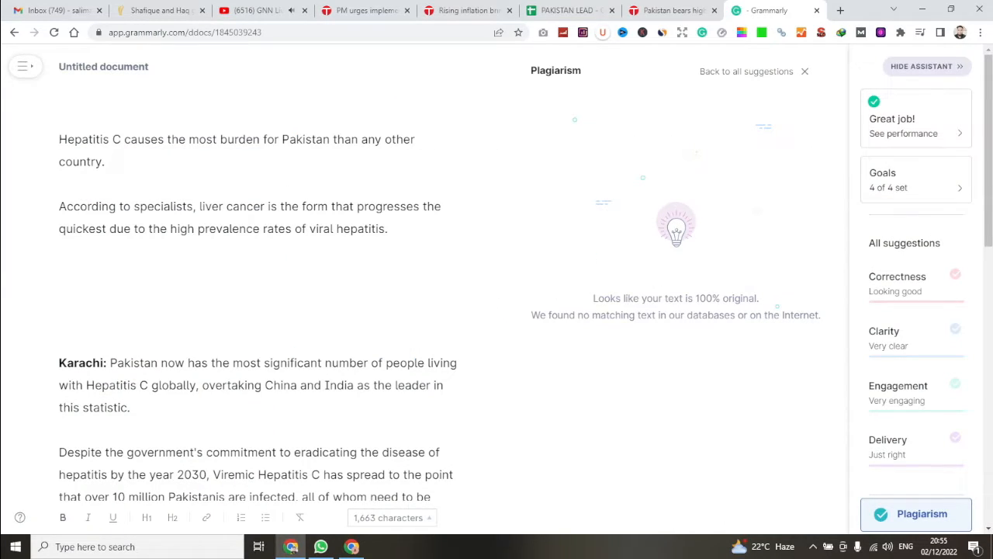
- Replace the document's entire text with the copied QuillBot paraphrase and recheck the writing goals, keeping them as set
{"action": "key", "text": "ctrl+a"}
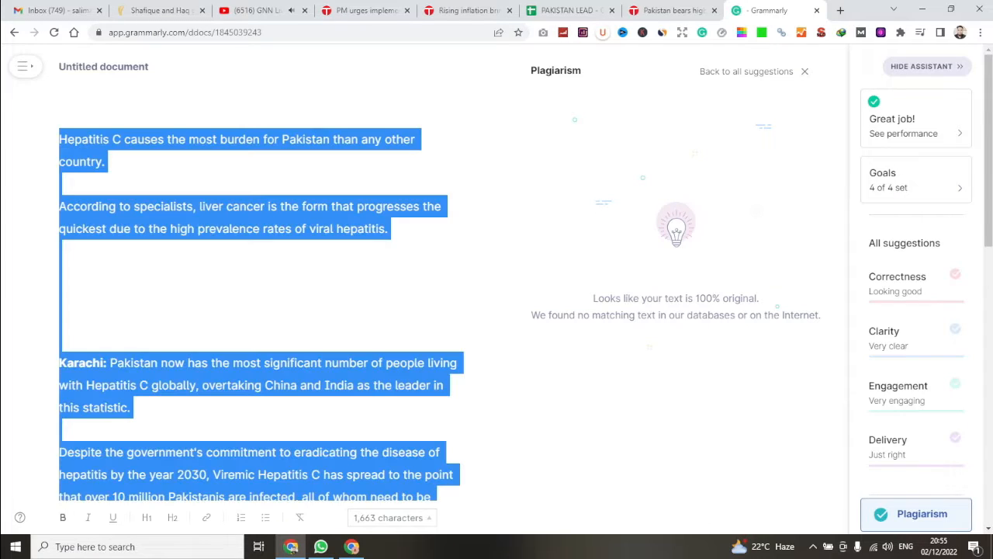
{"action": "key", "text": "ctrl+v"}
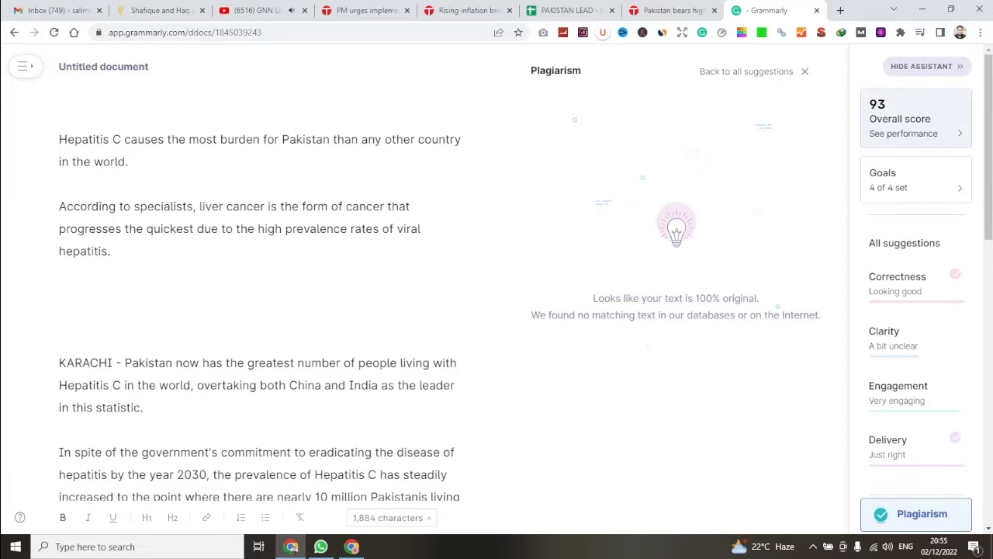
{"action": "left_click", "coordinate": [915, 179]}
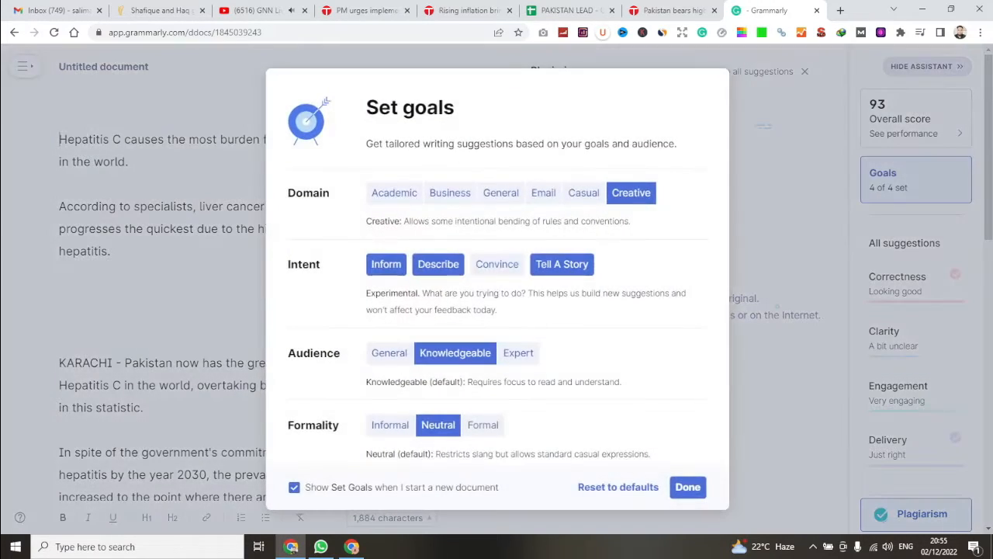
{"action": "left_click", "coordinate": [688, 487]}
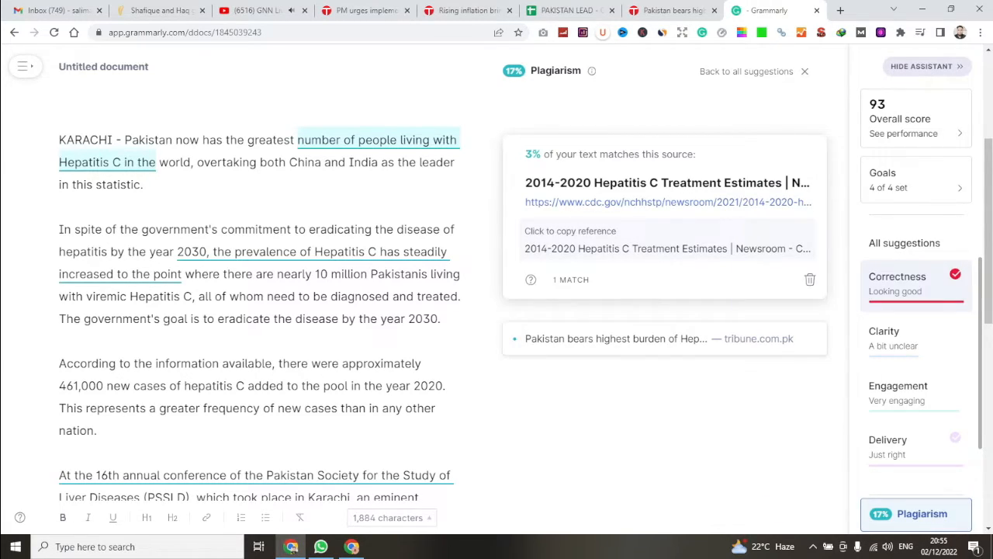
- Check the pasted article for Correctness issues
{"action": "left_click", "coordinate": [899, 281]}
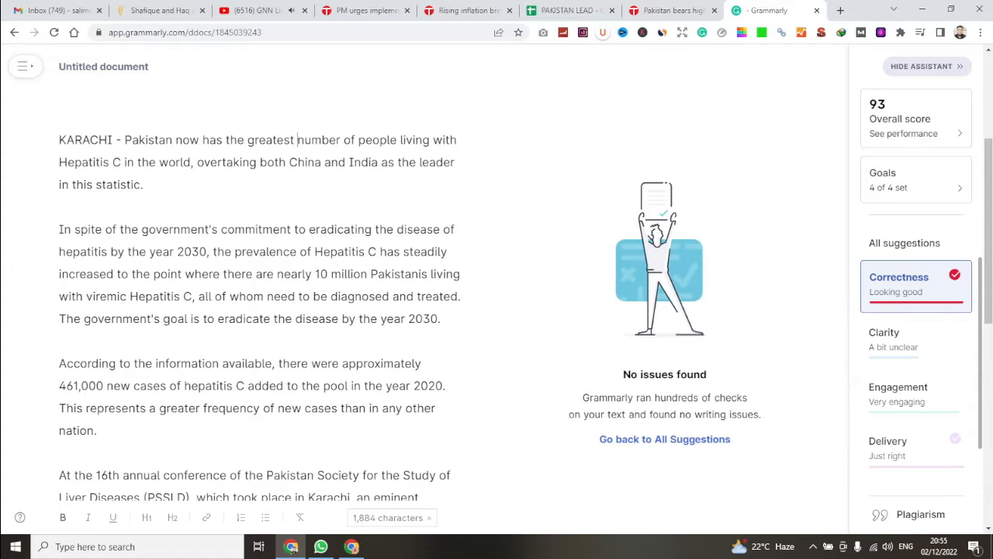
{"action": "scroll", "coordinate": [916, 373], "scroll_direction": "down", "scroll_amount": 1}
{"action": "scroll", "coordinate": [916, 299], "scroll_direction": "up", "scroll_amount": 1}
- Accept the Clarity suggestions that remove "in the world" from the headline and "of cancer" from the subheading
{"action": "left_click", "coordinate": [912, 340]}
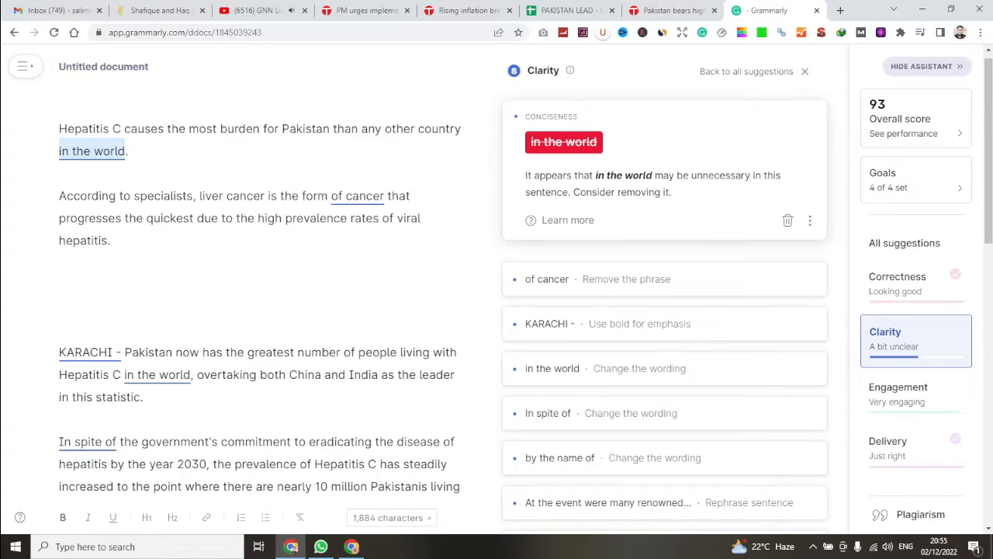
{"action": "left_click", "coordinate": [563, 142]}
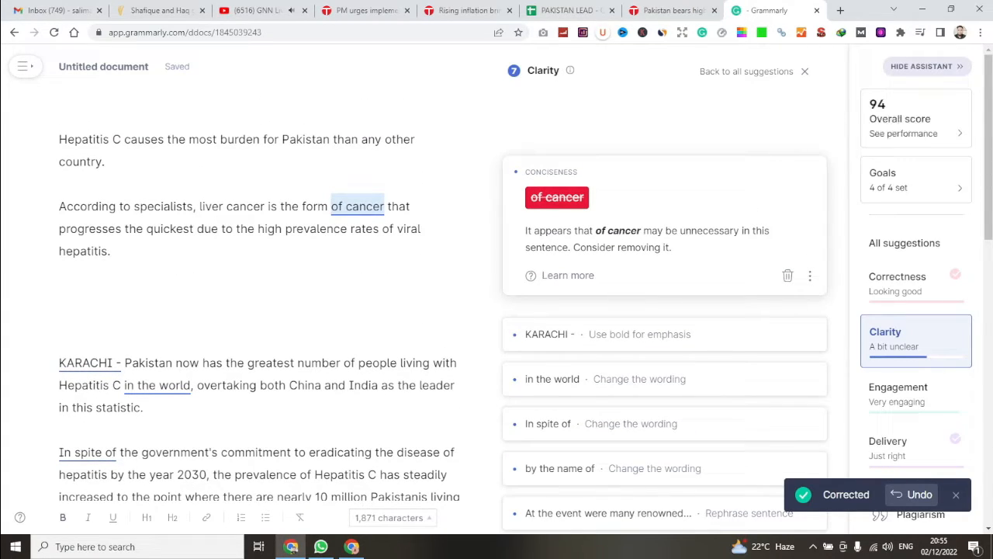
{"action": "left_click", "coordinate": [558, 197]}
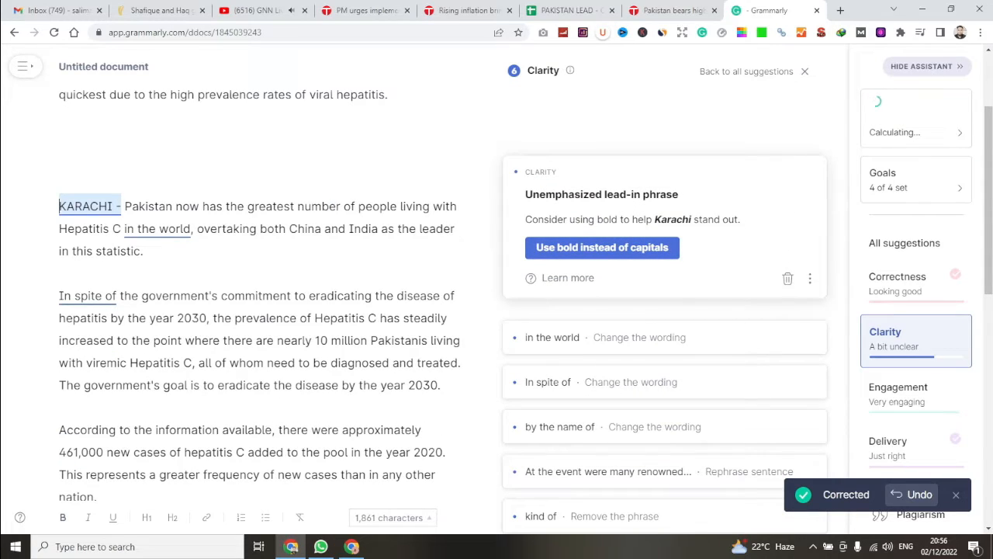
- Apply the Clarity suggestions in the Karachi paragraph: bold "Karachi:" instead of capitals, "globally" for "in the world", and no "both"
{"action": "left_click", "coordinate": [601, 247]}
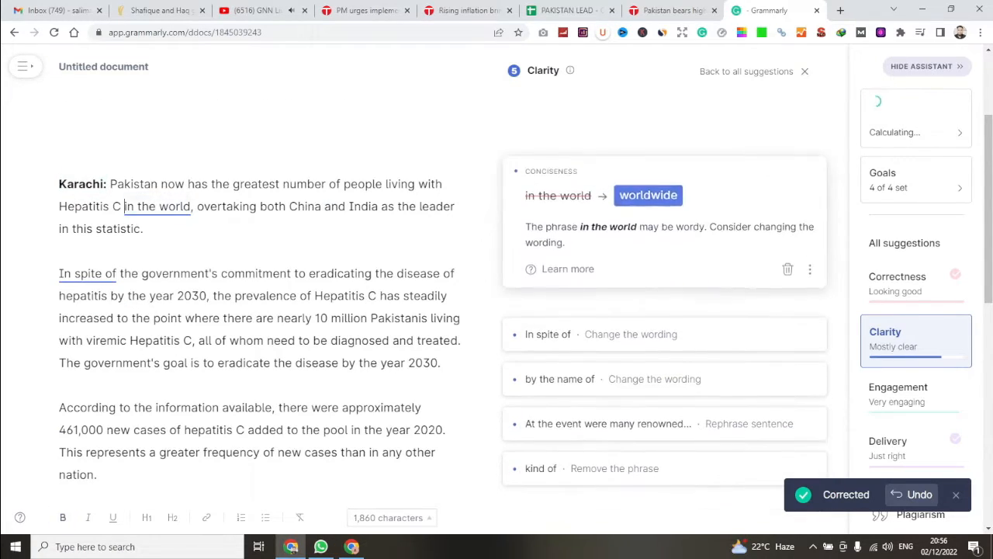
{"action": "left_click", "coordinate": [641, 199]}
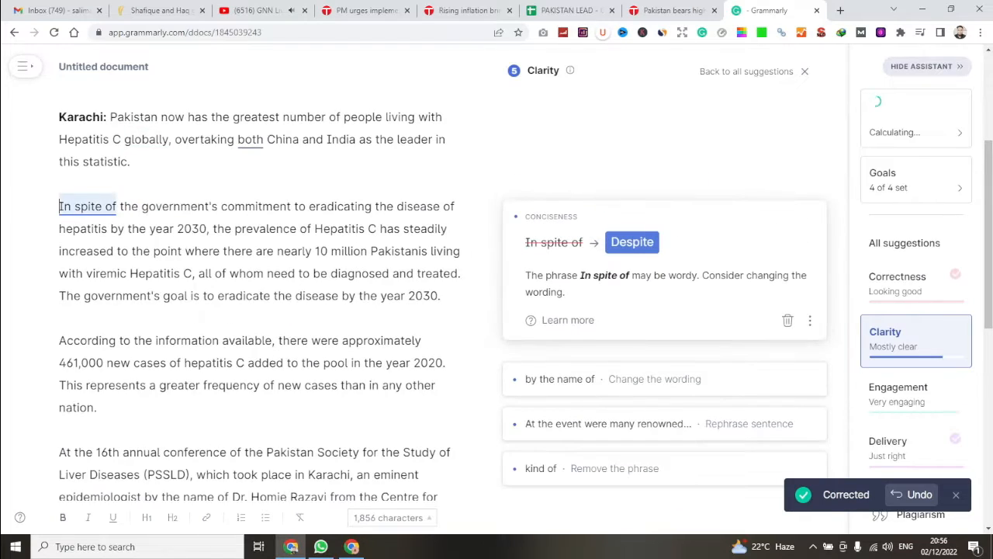
{"action": "left_click", "coordinate": [551, 169]}
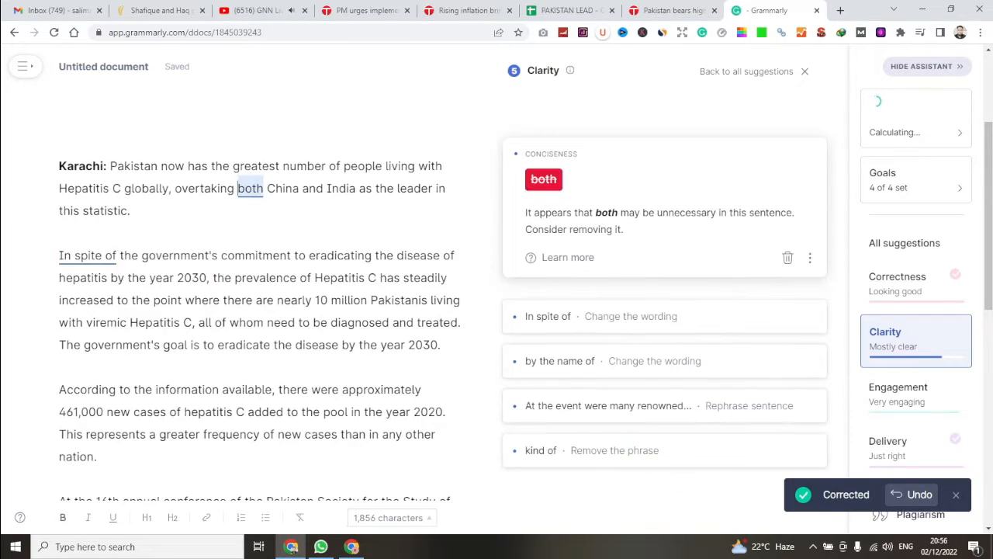
{"action": "left_click", "coordinate": [543, 178]}
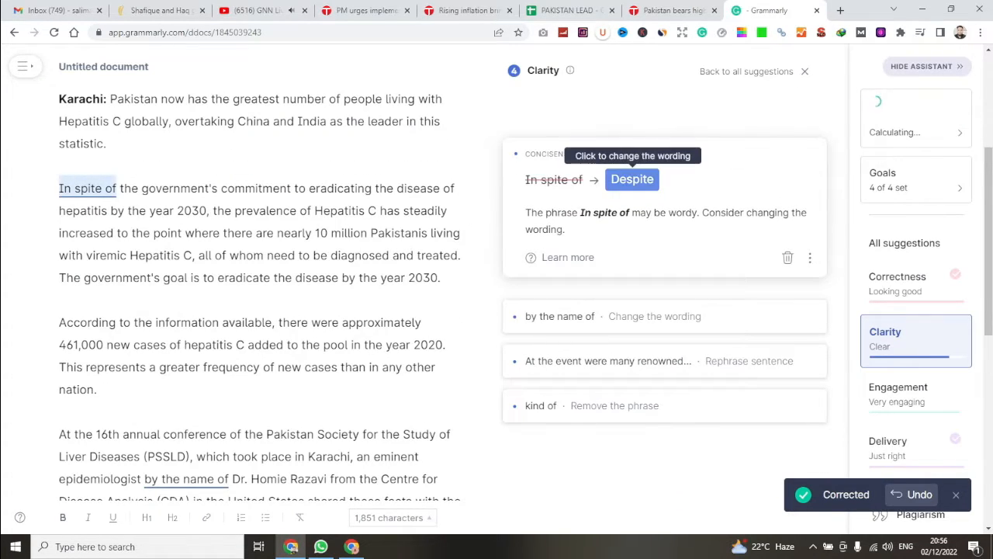
- Accept the remaining Clarity suggestions: "Despite" for "In spite of", "named" for "by the name of", the "Many renowned medical professionals" rewrite, and removal of "kind of"
{"action": "left_click", "coordinate": [633, 179]}
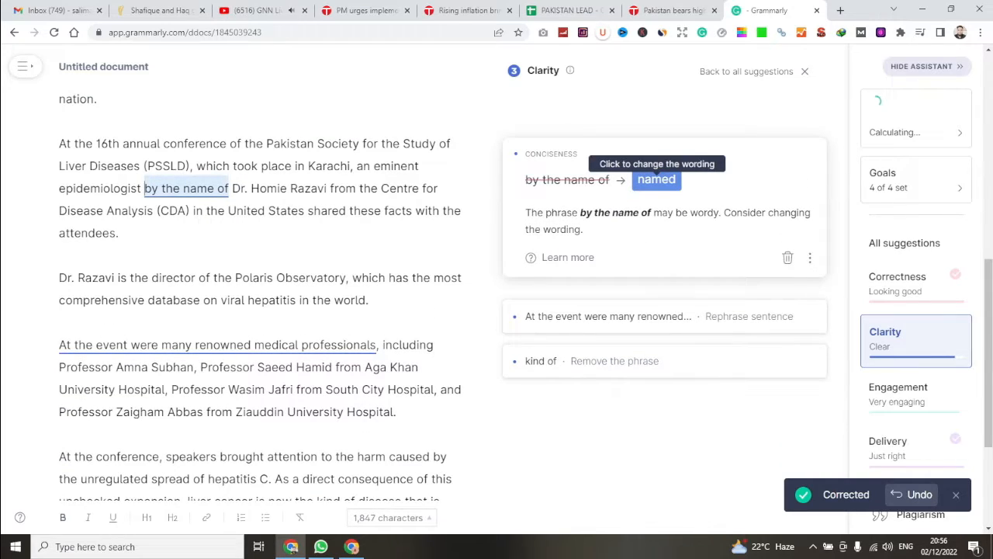
{"action": "left_click", "coordinate": [657, 179]}
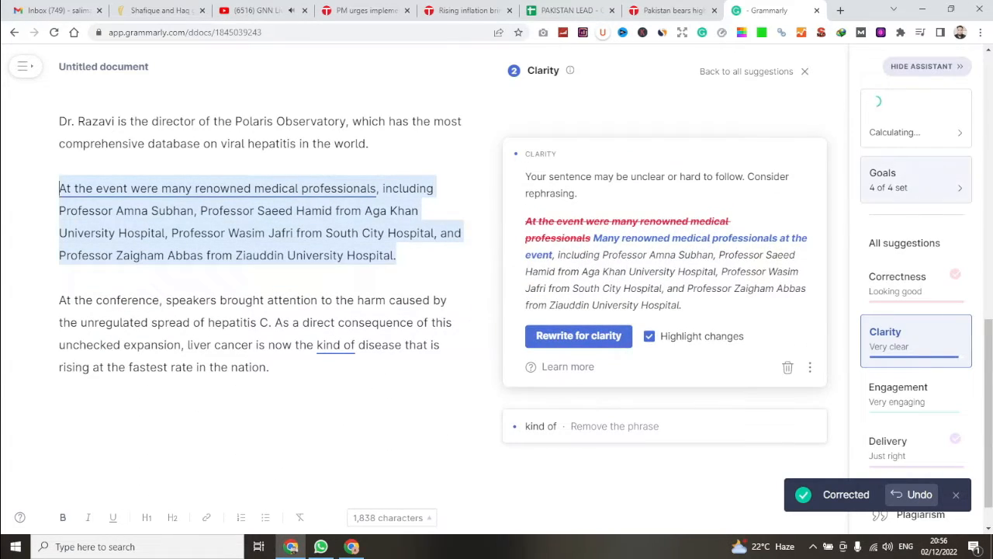
{"action": "left_click", "coordinate": [578, 335]}
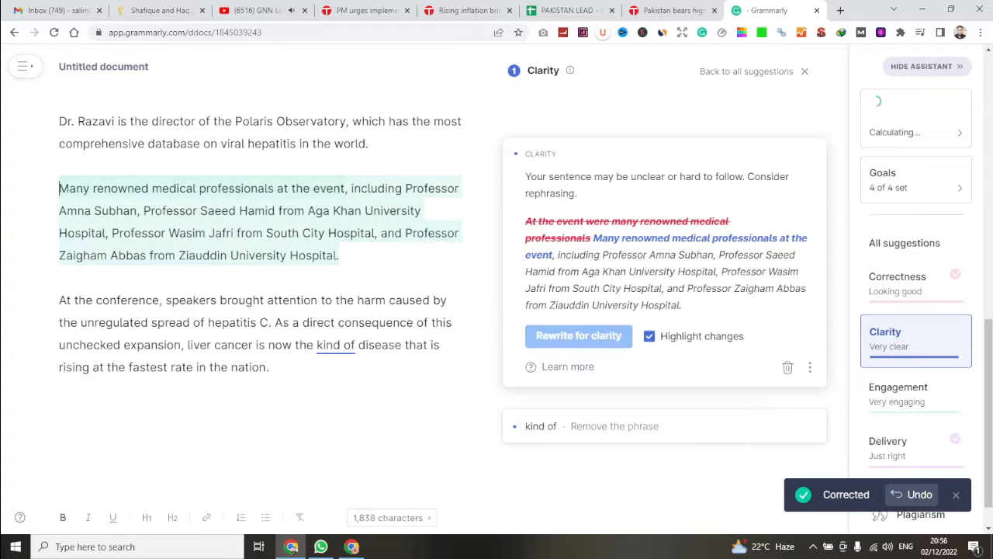
{"action": "left_click", "coordinate": [549, 295]}
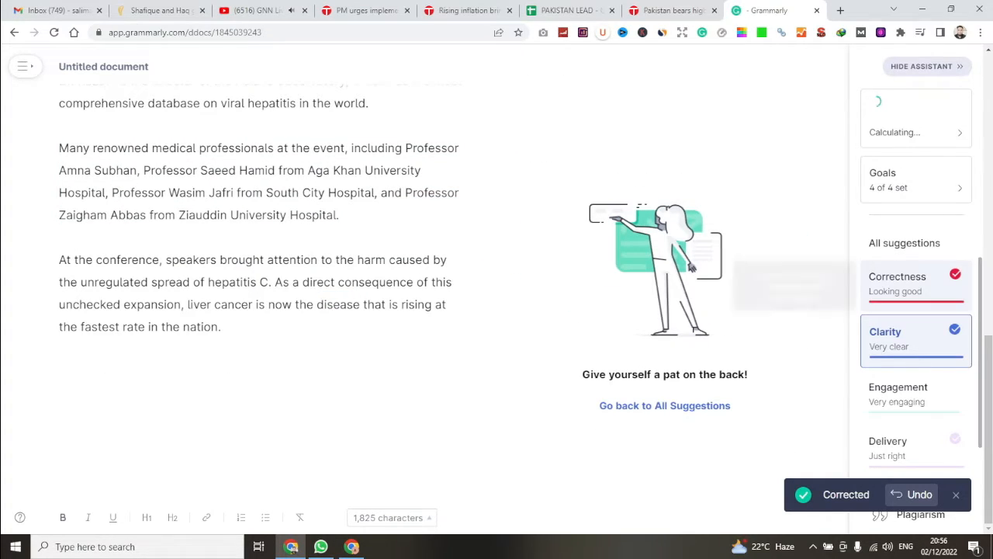
{"action": "left_click", "coordinate": [915, 340]}
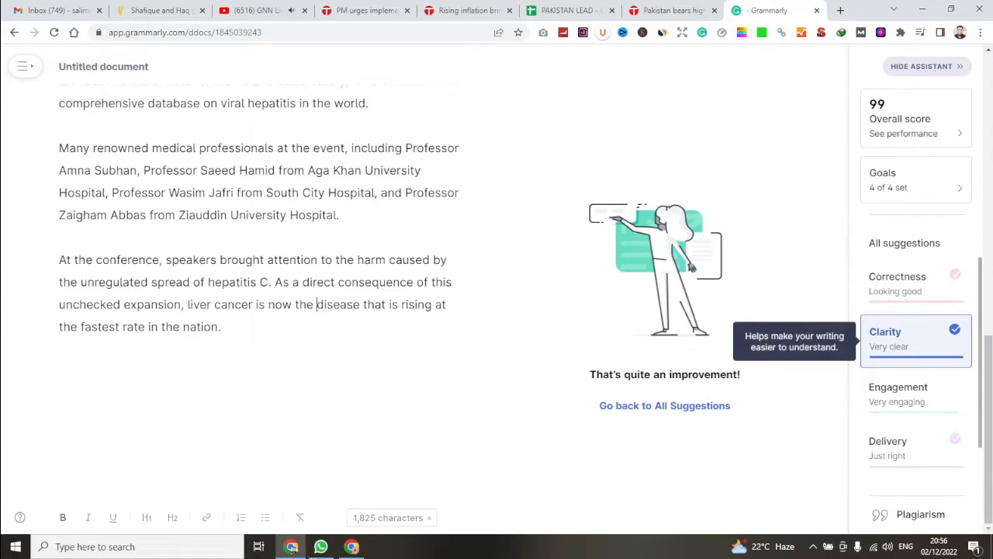
- Accept the Engagement suggestion to replace "greatest" with "most significant" in the Karachi paragraph, and recheck the Engagement category
{"action": "left_click", "coordinate": [915, 394]}
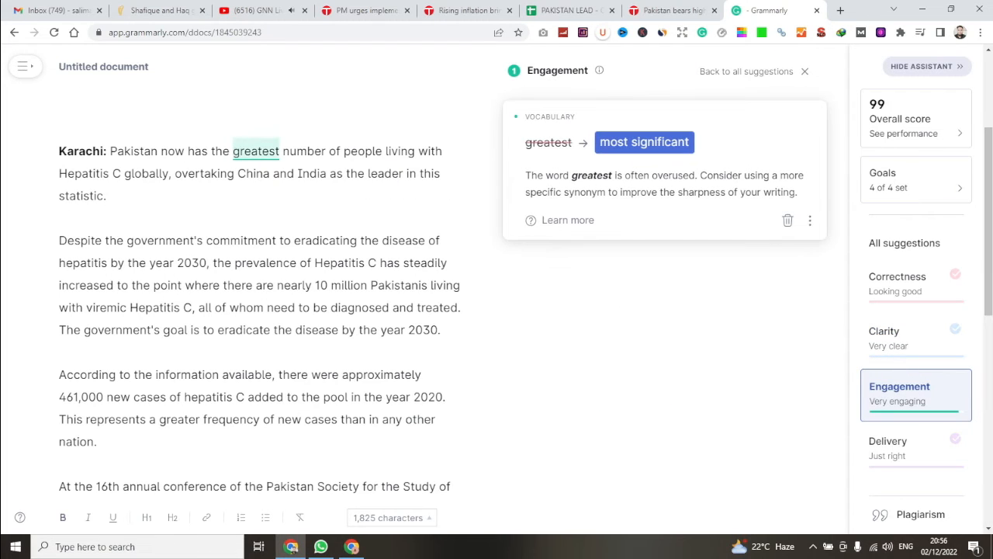
{"action": "left_click", "coordinate": [644, 142]}
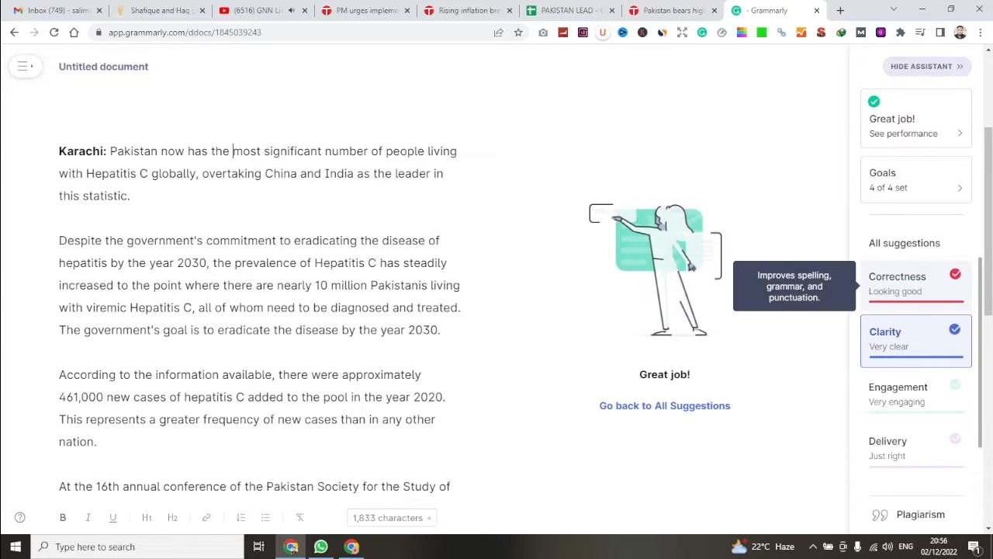
{"action": "left_click", "coordinate": [916, 393]}
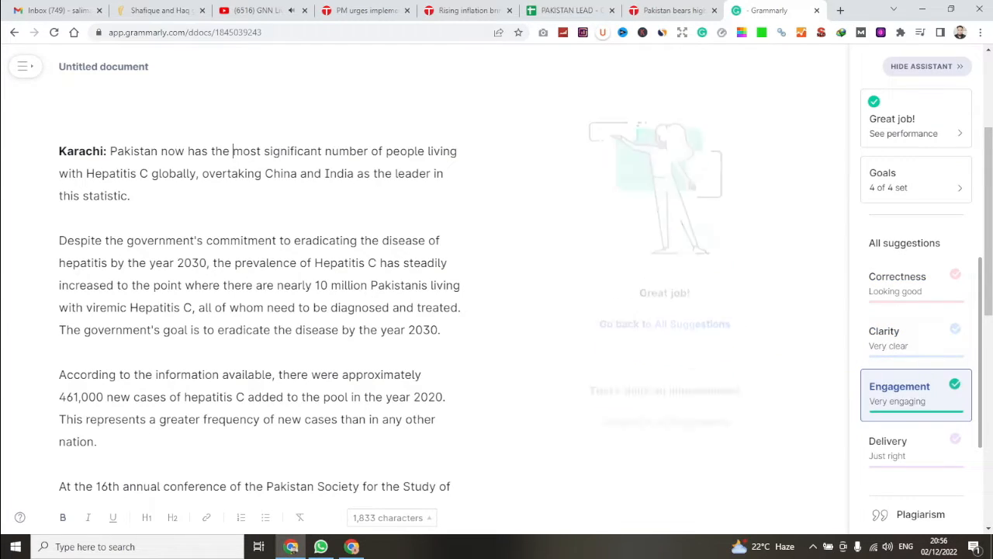
{"action": "scroll", "coordinate": [916, 442], "scroll_direction": "down", "scroll_amount": 1}
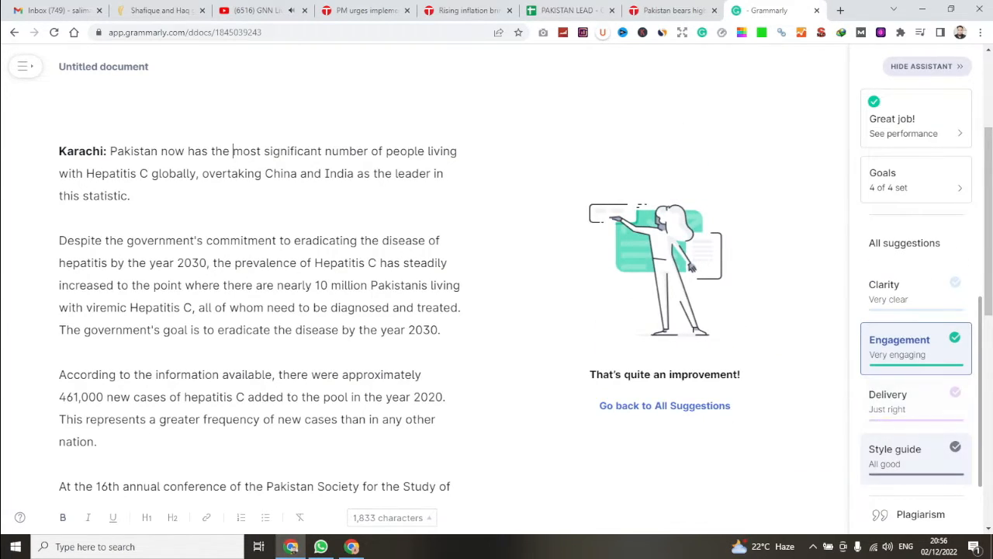
- Run the Plagiarism check on the article
{"action": "scroll", "coordinate": [916, 457], "scroll_direction": "up", "scroll_amount": 1}
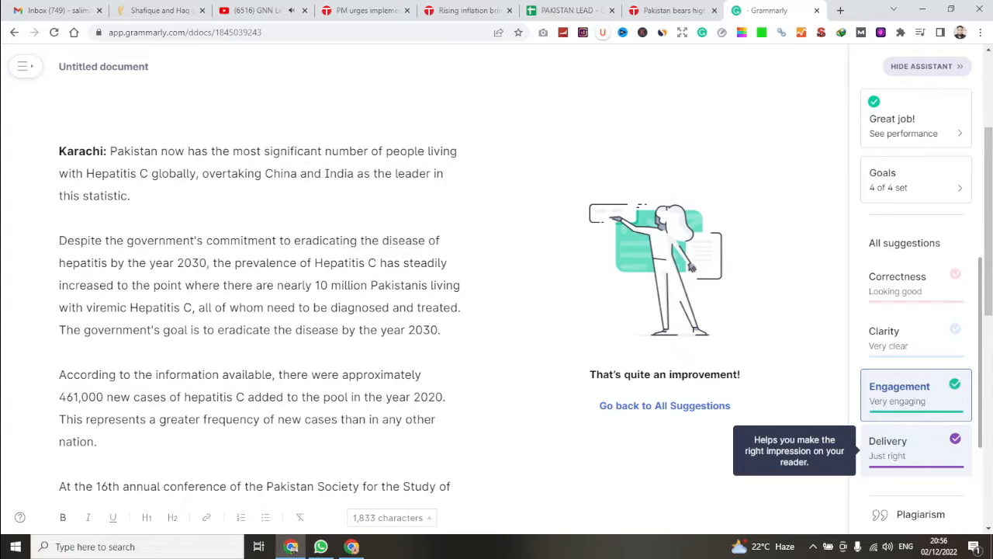
{"action": "left_click", "coordinate": [233, 151]}
{"action": "scroll", "coordinate": [915, 442], "scroll_direction": "down", "scroll_amount": 1}
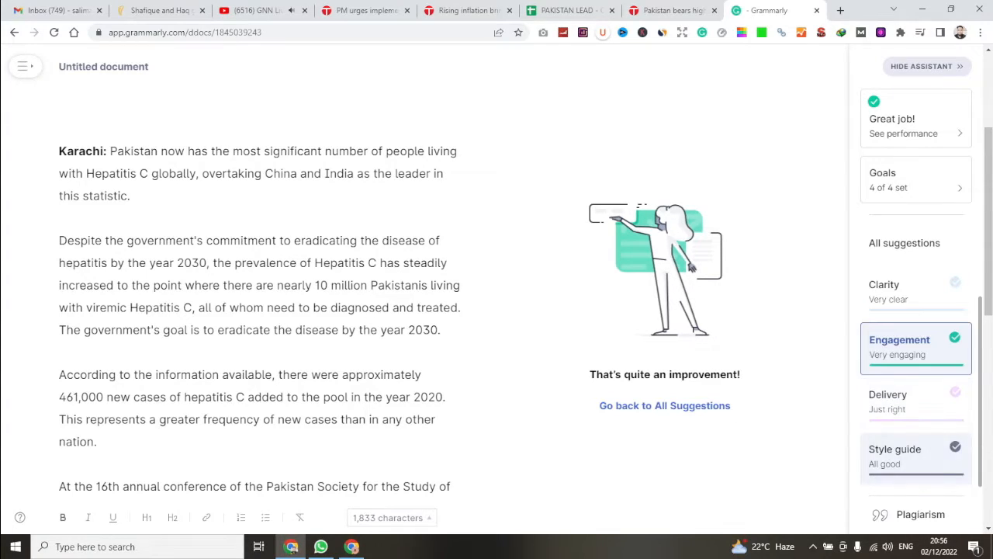
{"action": "scroll", "coordinate": [916, 442], "scroll_direction": "up", "scroll_amount": 1}
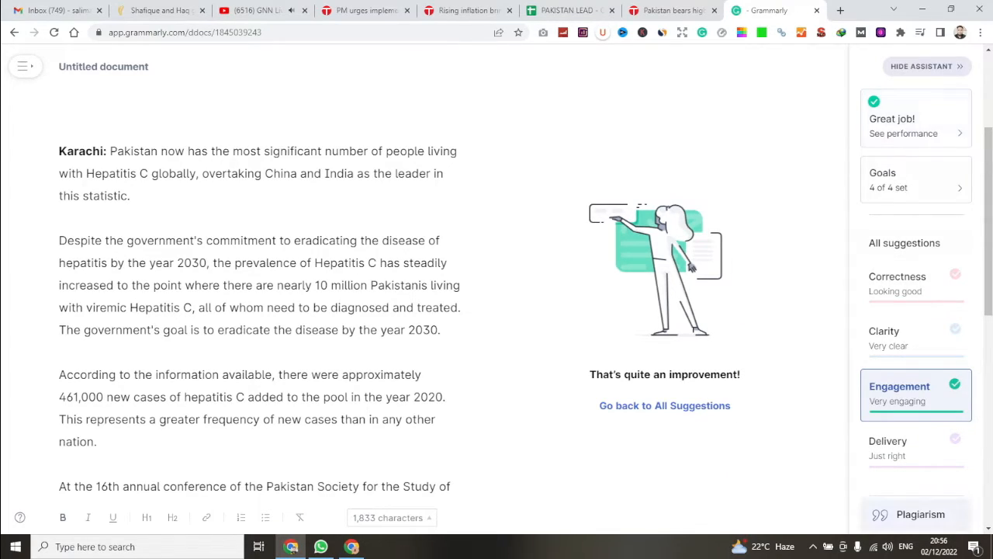
{"action": "left_click", "coordinate": [920, 514]}
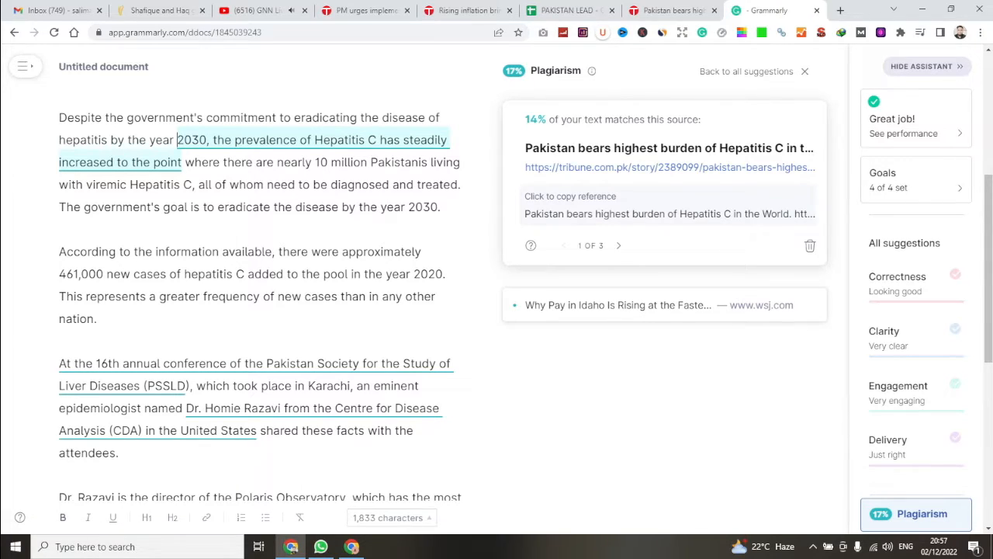
- Copy the full paragraph beginning "Despite the government's commitment", which contains the flagged 2030 passage
{"action": "left_click_drag", "start_coordinate": [213, 139], "coordinate": [183, 162]}
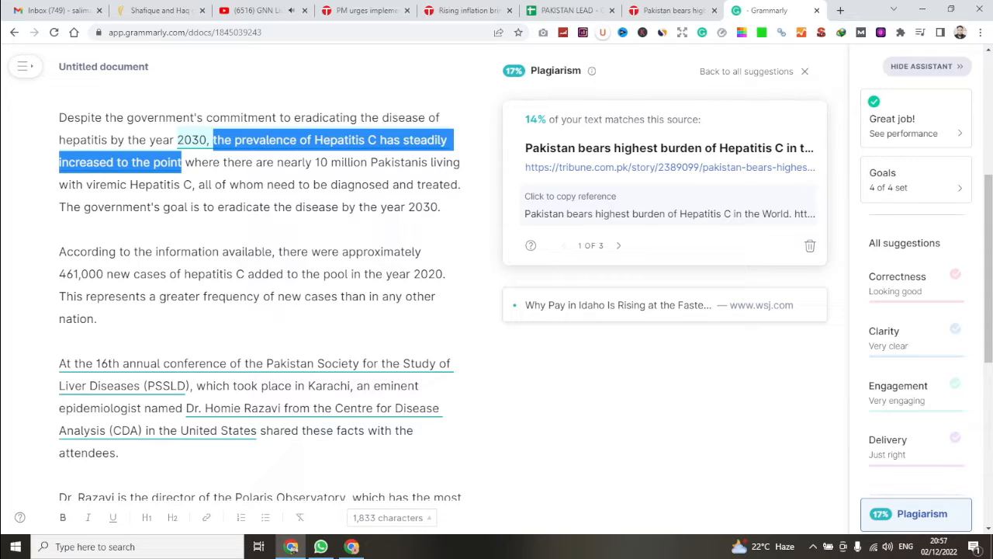
{"action": "left_click_drag", "start_coordinate": [59, 117], "coordinate": [440, 206]}
{"action": "right_click", "coordinate": [371, 176]}
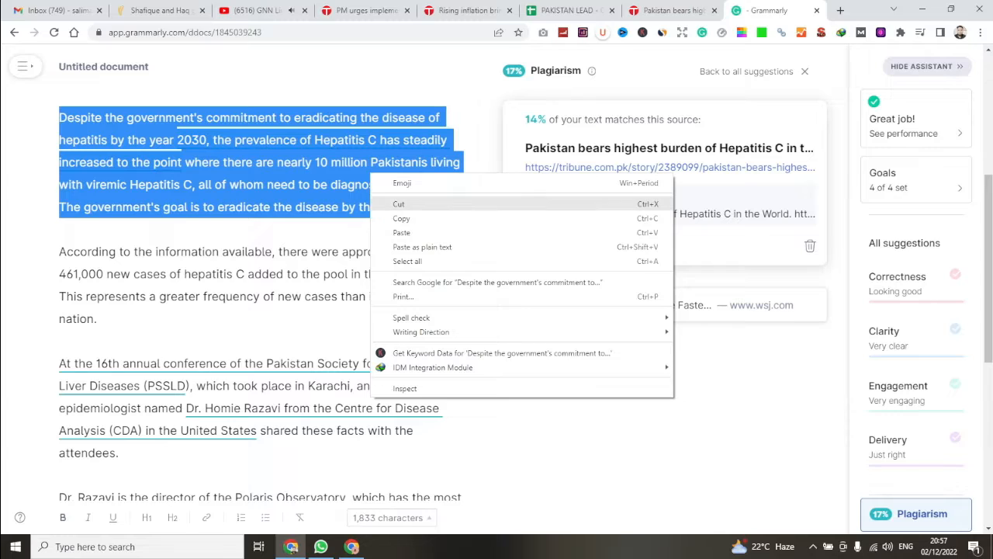
{"action": "left_click", "coordinate": [388, 216]}
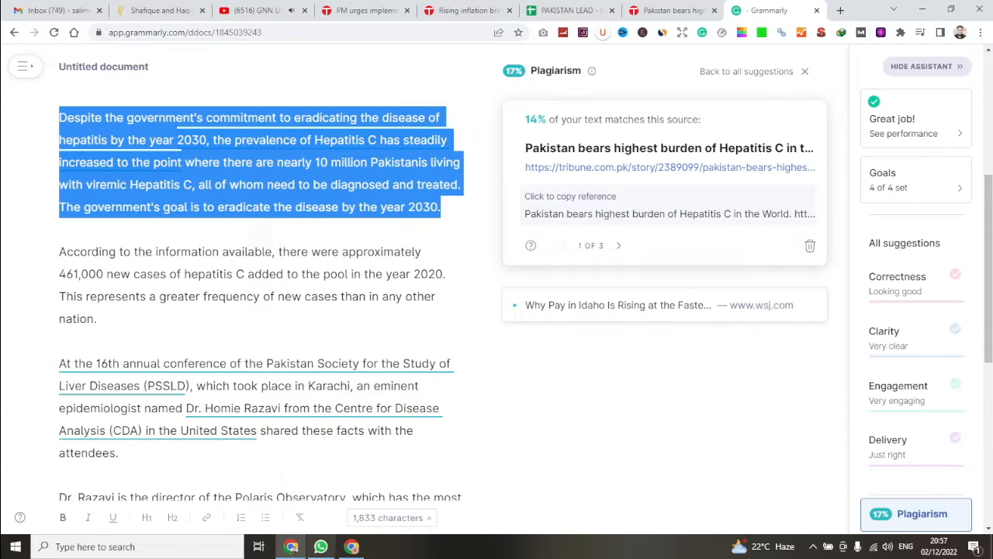
- Switch to QuillBot, replace the old text with the copied paragraph, and try to paraphrase it in Creative mode
{"action": "left_click", "coordinate": [291, 546]}
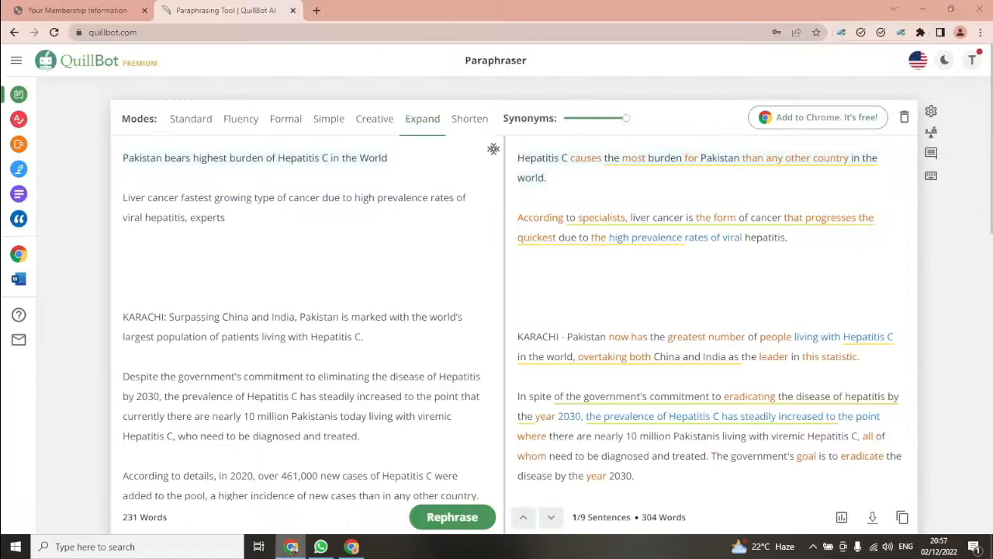
{"action": "left_click", "coordinate": [904, 117]}
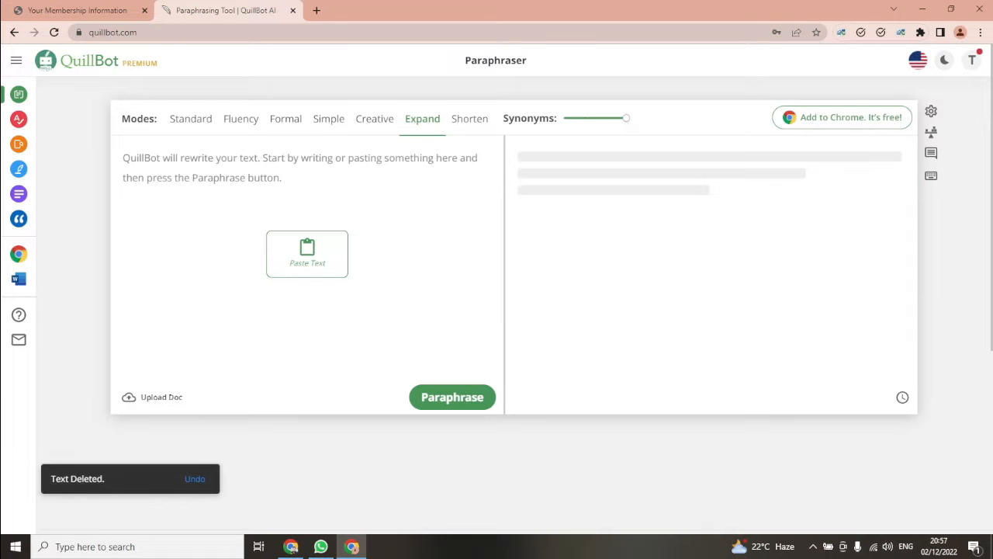
{"action": "left_click", "coordinate": [124, 157]}
{"action": "key", "text": "ctrl+v"}
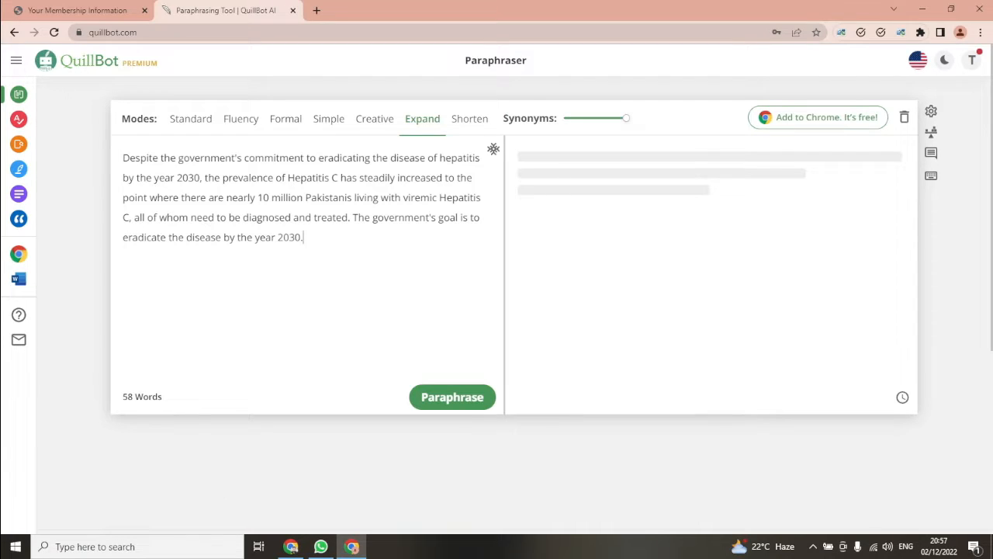
{"action": "left_click", "coordinate": [375, 119]}
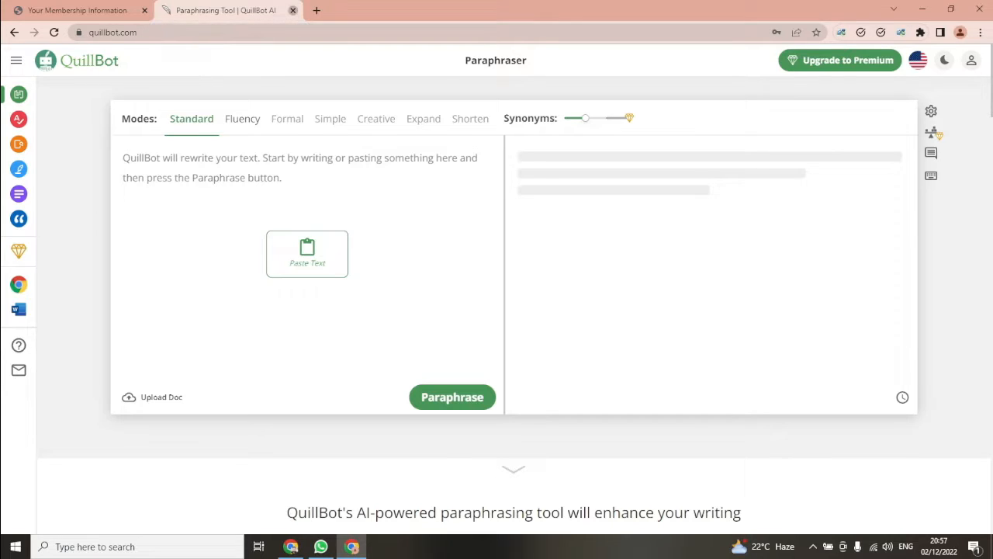
- Close the signed-out QuillBot tab, reload the SEO Tools Ninja membership page and log in with the saved credentials
{"action": "left_click", "coordinate": [293, 10]}
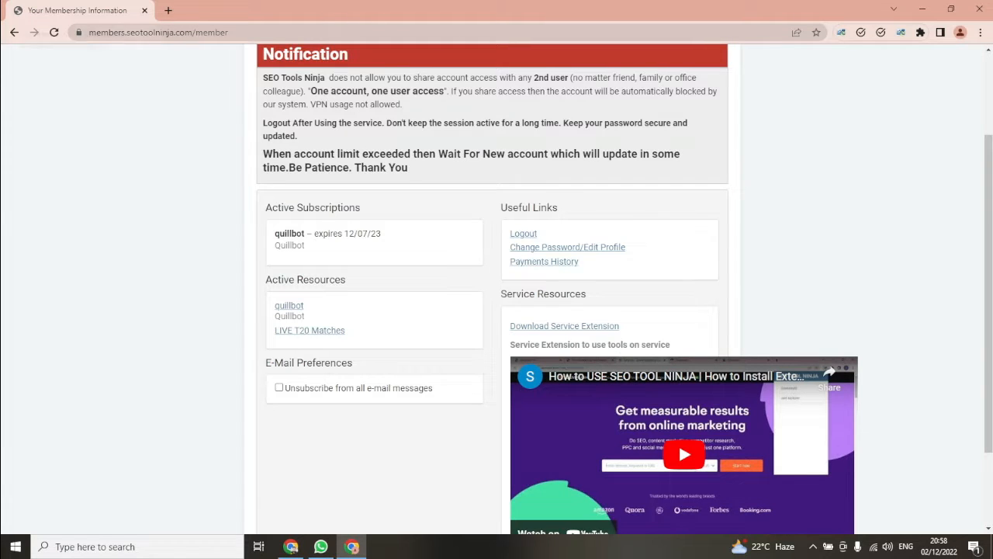
{"action": "scroll", "coordinate": [496, 311], "scroll_direction": "up", "scroll_amount": 2}
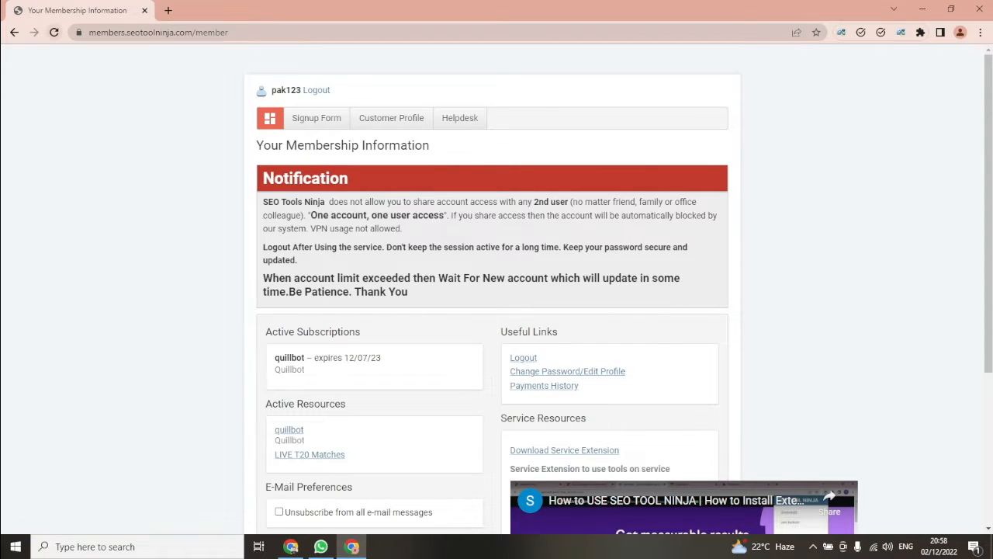
{"action": "left_click", "coordinate": [54, 33]}
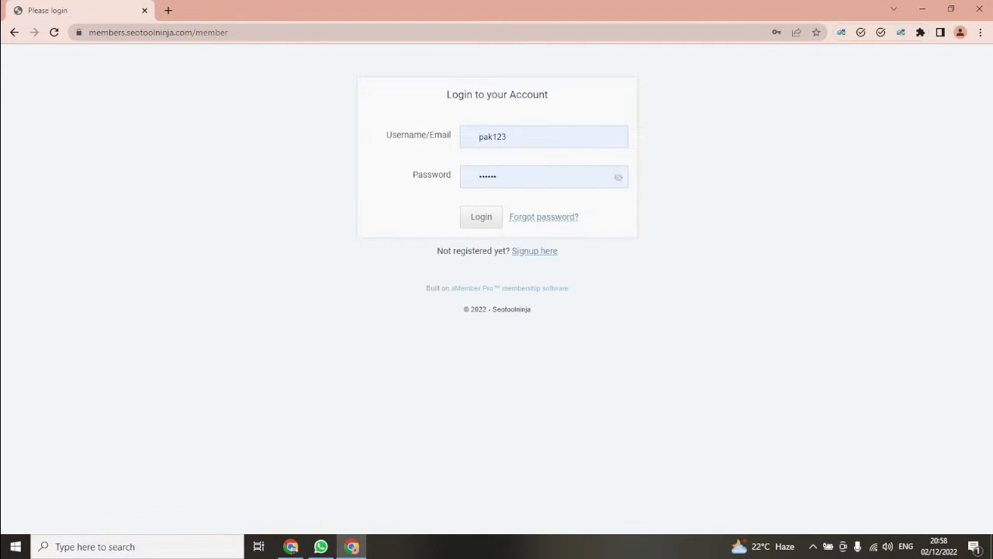
{"action": "left_click", "coordinate": [482, 217]}
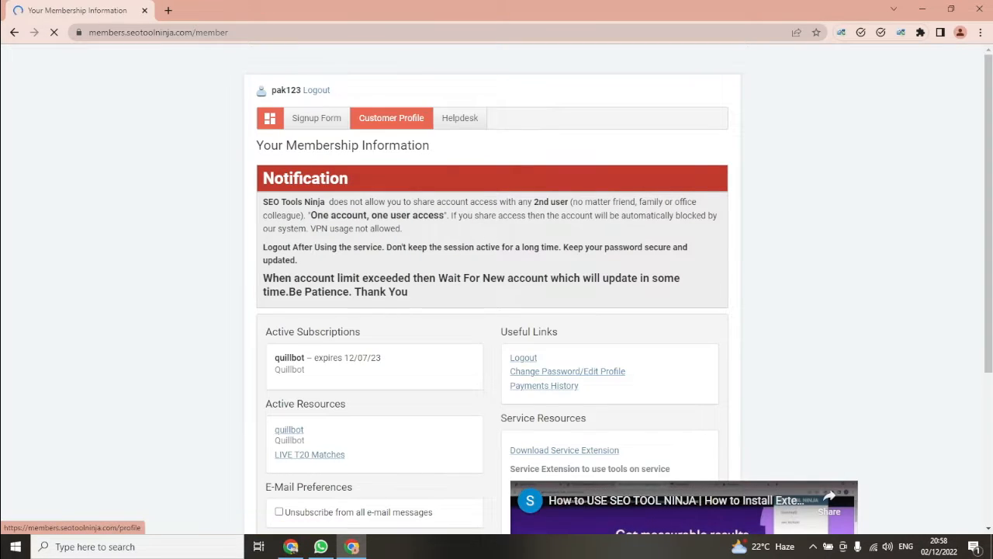
{"action": "scroll", "coordinate": [333, 210], "scroll_direction": "down", "scroll_amount": 1}
{"action": "scroll", "coordinate": [496, 287], "scroll_direction": "down", "scroll_amount": 5}
{"action": "scroll", "coordinate": [496, 287], "scroll_direction": "up", "scroll_amount": 6}
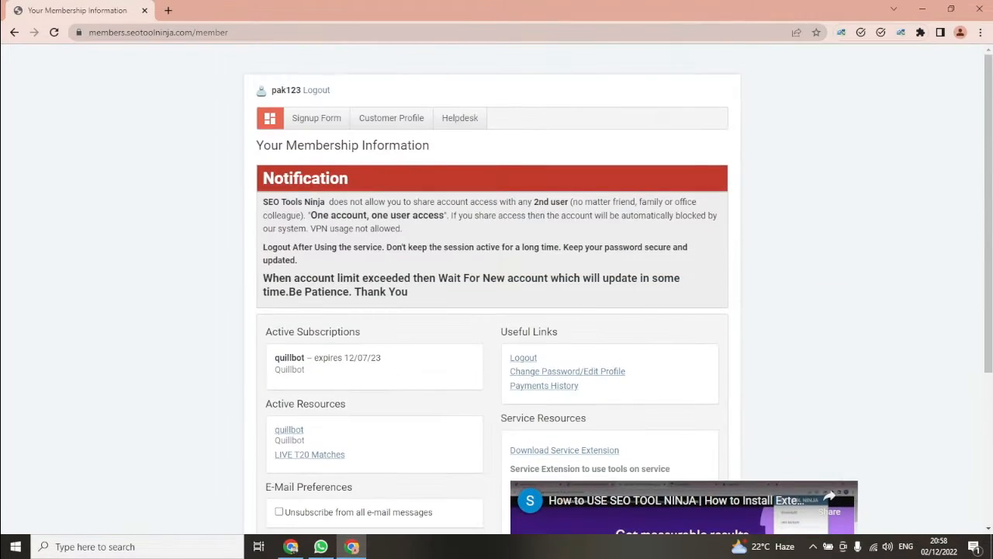
{"action": "scroll", "coordinate": [496, 287], "scroll_direction": "down", "scroll_amount": 3}
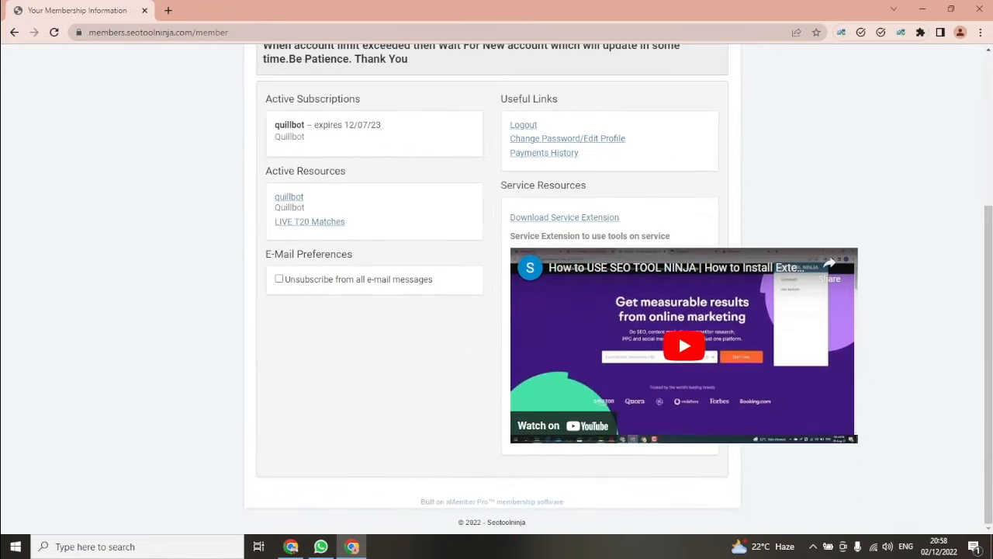
{"action": "scroll", "coordinate": [496, 287], "scroll_direction": "up", "scroll_amount": 3}
{"action": "scroll", "coordinate": [497, 287], "scroll_direction": "down", "scroll_amount": 1}
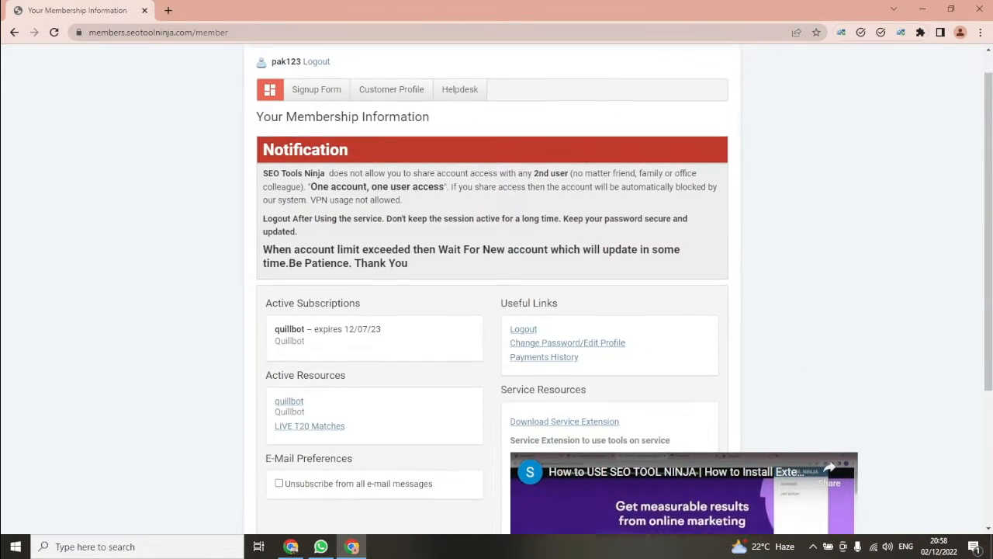
{"action": "scroll", "coordinate": [496, 287], "scroll_direction": "up", "scroll_amount": 1}
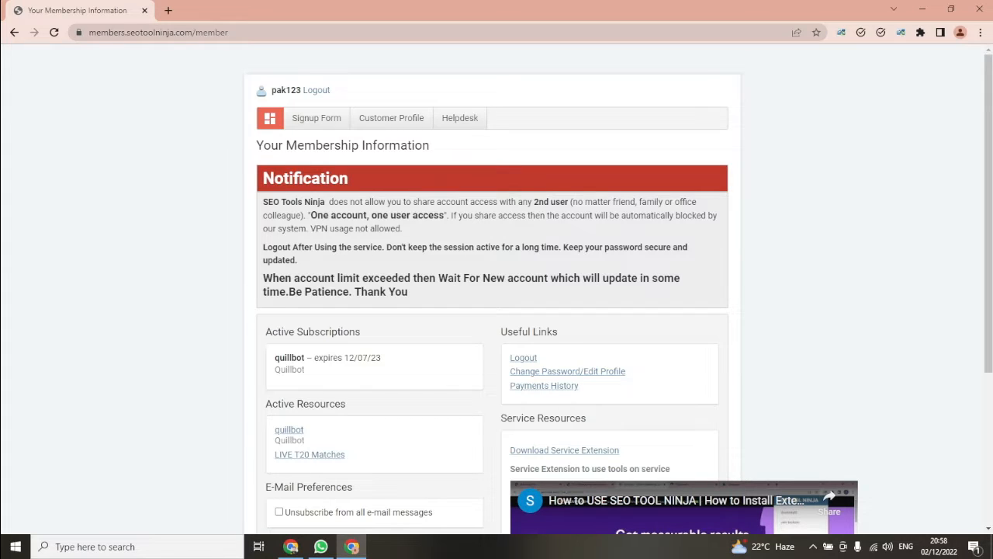
- Open the QuillBot login page in a new tab and log in with the saved account credentials
{"action": "key", "text": "ctrl+t"}
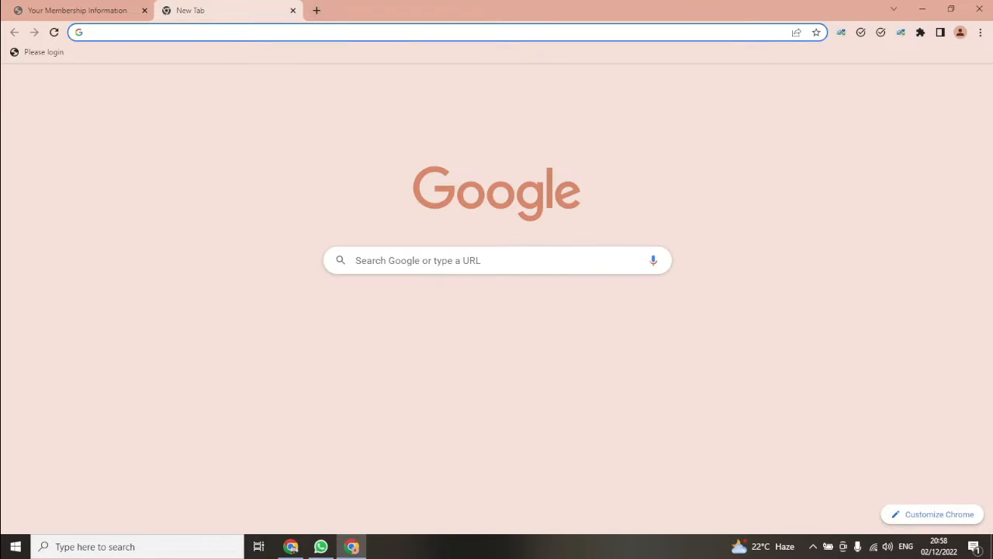
{"action": "left_click", "coordinate": [427, 314]}
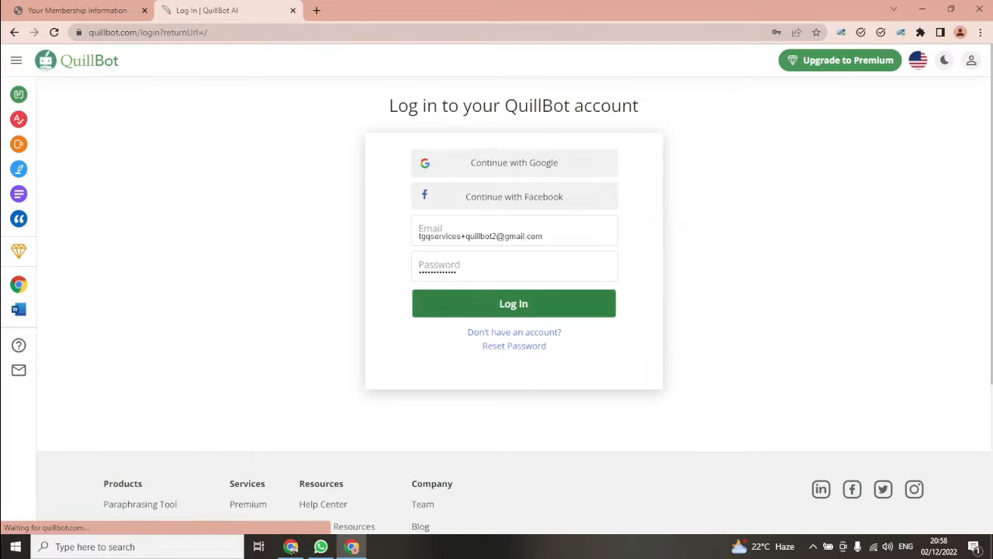
{"action": "left_click", "coordinate": [497, 303]}
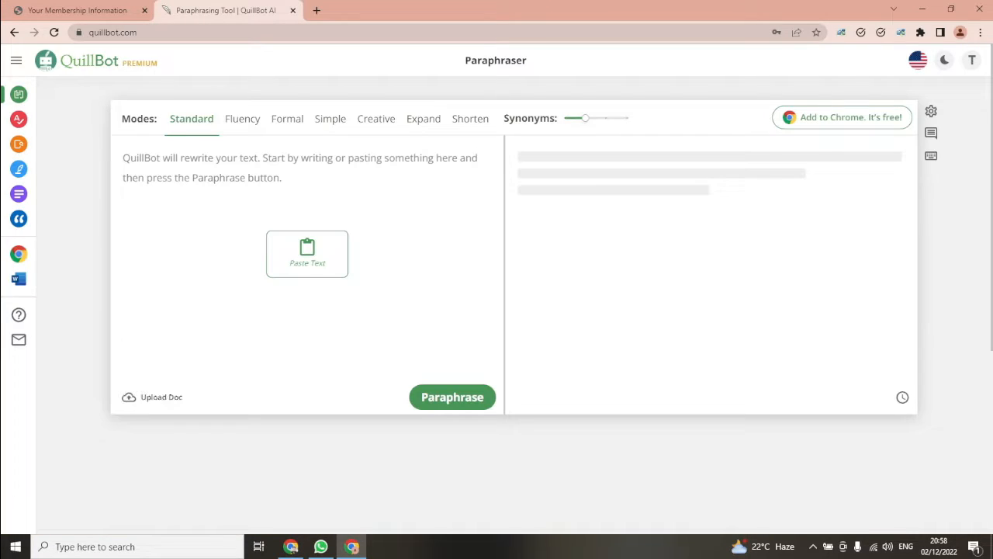
- Set the Synonyms level to maximum, paste in the copied "Despite the government's commitment" paragraph, and paraphrase it in Creative mode
{"action": "left_click_drag", "start_coordinate": [585, 118], "coordinate": [627, 118]}
{"action": "mouse_move", "coordinate": [291, 547]}
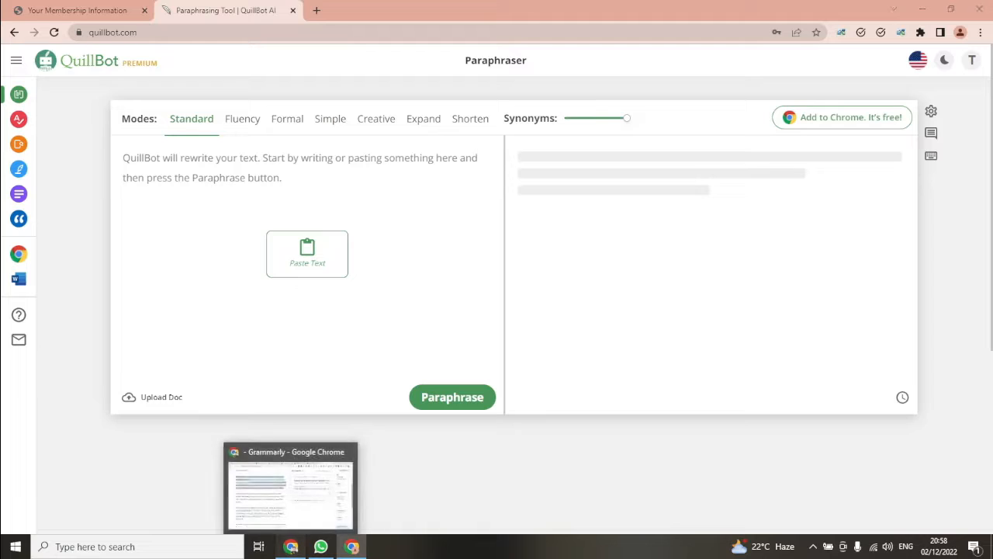
{"action": "left_click", "coordinate": [289, 485]}
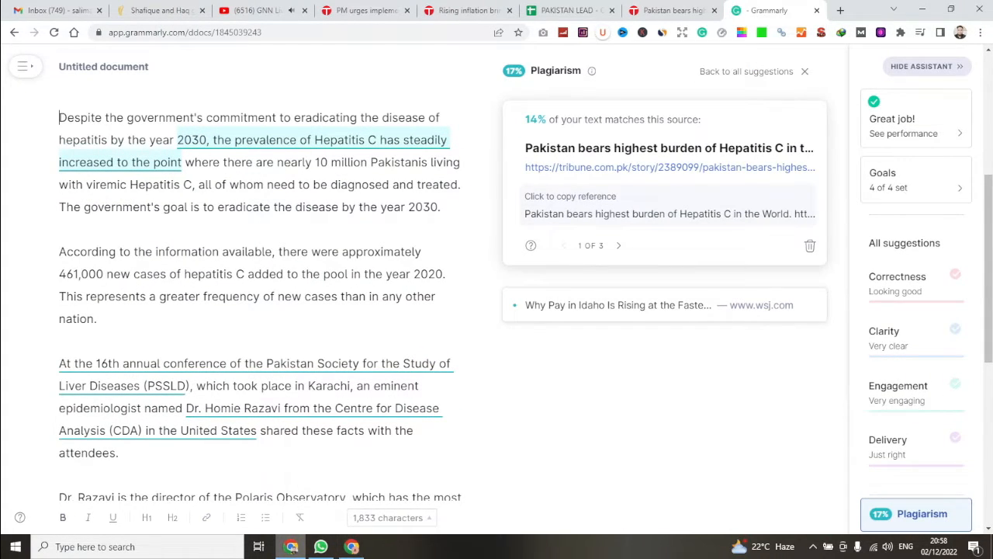
{"action": "left_click", "coordinate": [923, 9]}
{"action": "left_click", "coordinate": [233, 174]}
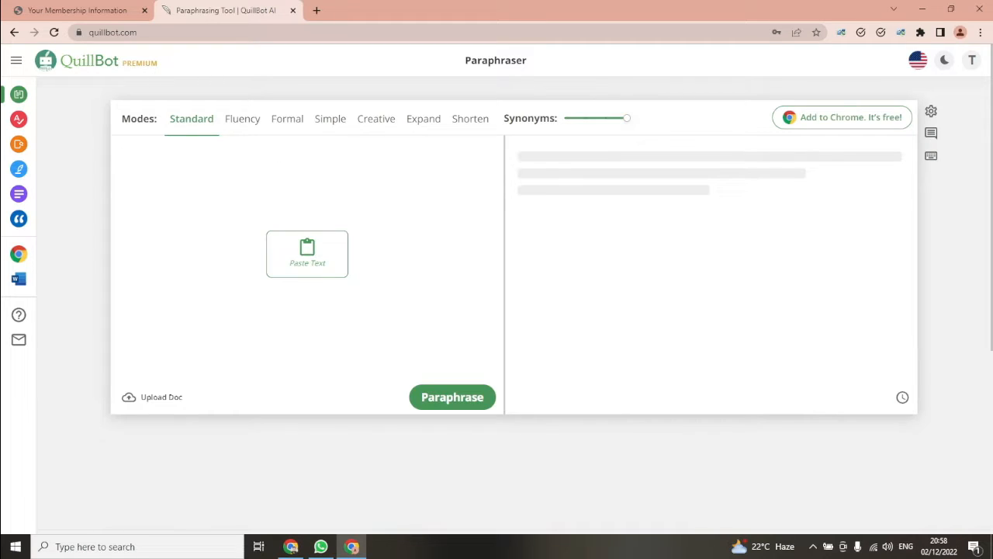
{"action": "key", "text": "ctrl+v"}
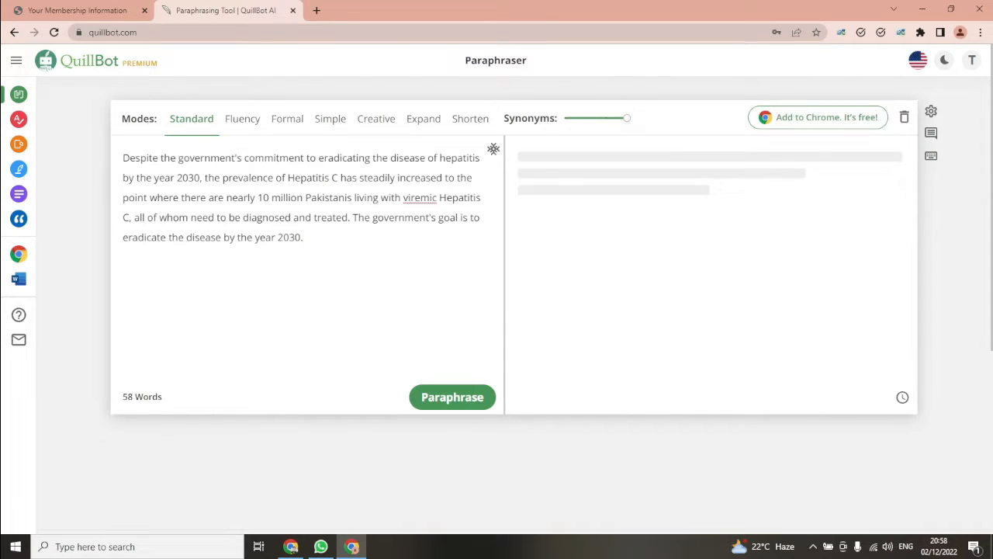
{"action": "left_click", "coordinate": [376, 118]}
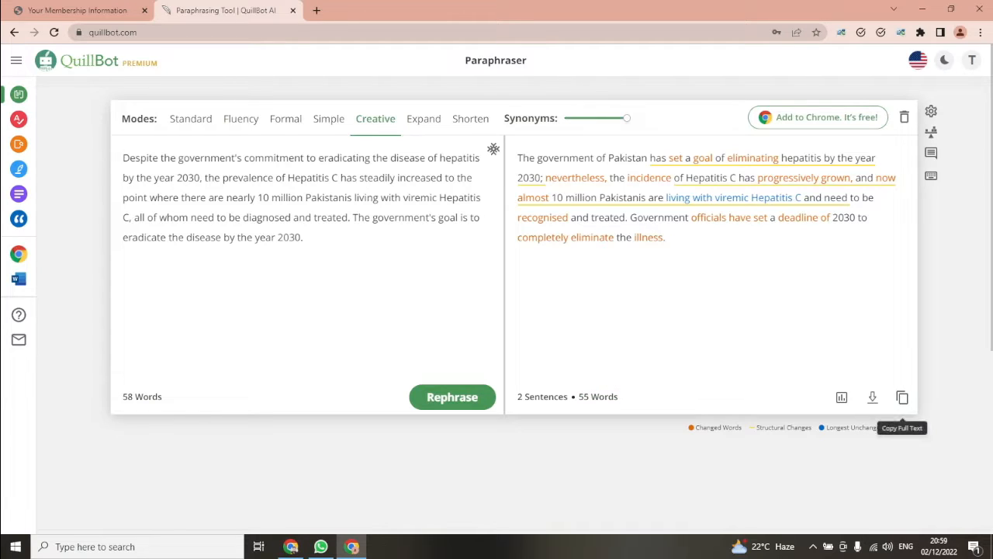
- Copy the full paraphrased text and replace the "Despite the government's commitment" paragraph in Grammarly with it
{"action": "left_click", "coordinate": [902, 398]}
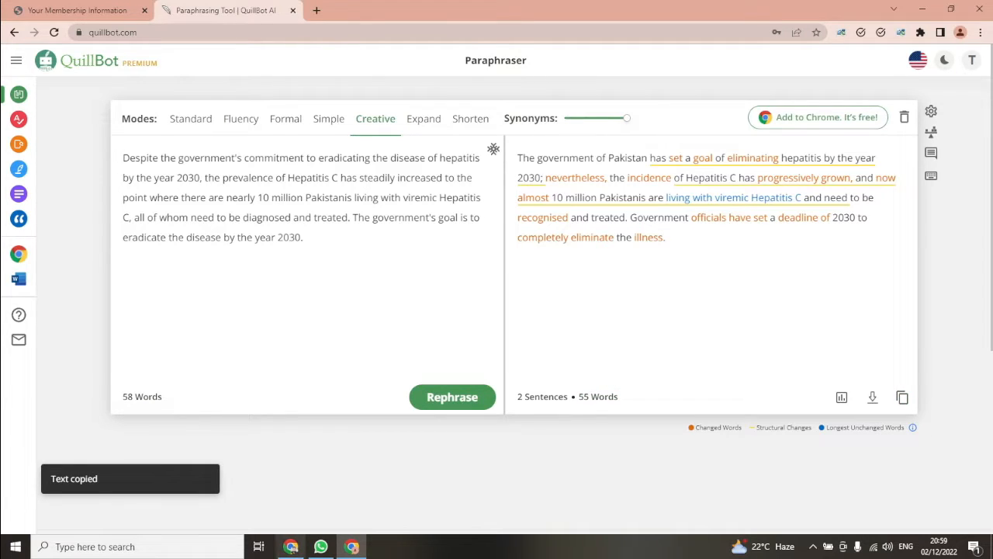
{"action": "left_click", "coordinate": [291, 546]}
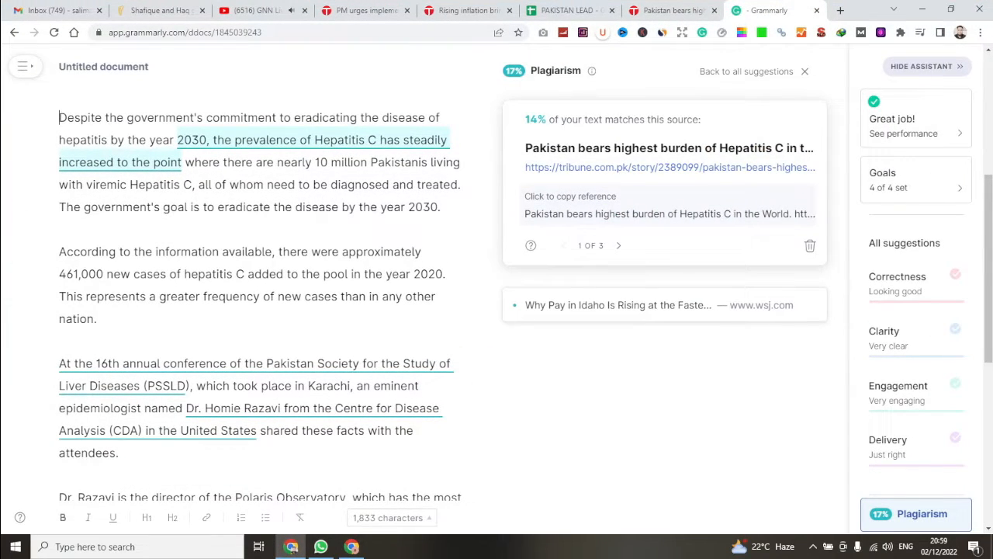
{"action": "left_click_drag", "start_coordinate": [59, 118], "coordinate": [441, 207]}
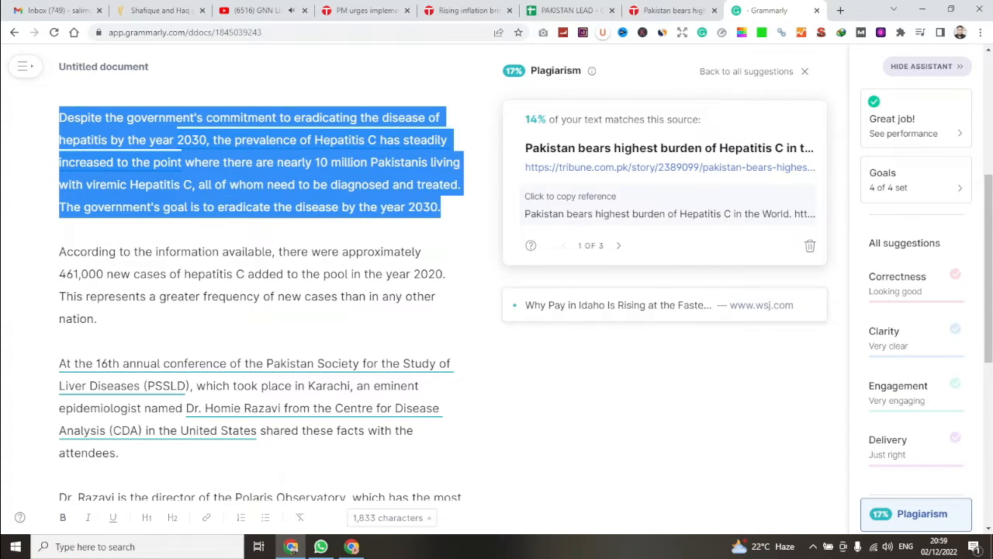
{"action": "key", "text": "ctrl+v"}
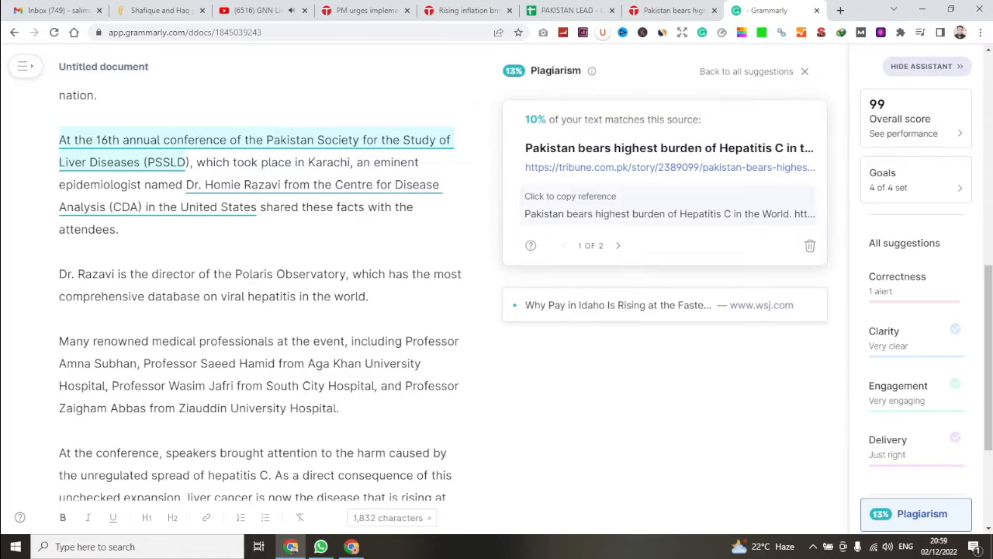
- Copy Grammarly's "At the 16th annual conference" paragraph, replace the old text in QuillBot with it, and paraphrase it in Creative mode
{"action": "left_click_drag", "start_coordinate": [60, 140], "coordinate": [119, 229]}
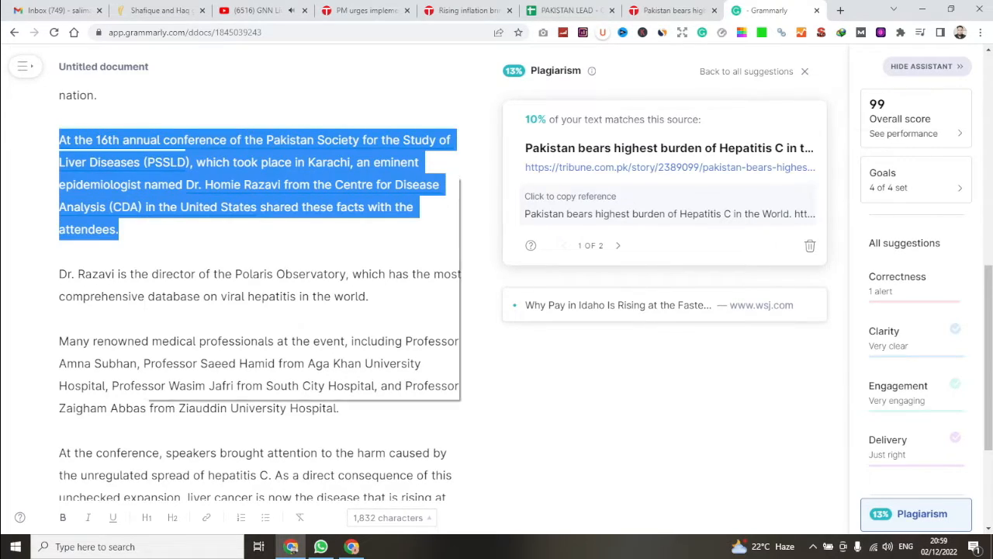
{"action": "right_click", "coordinate": [144, 178]}
{"action": "left_click", "coordinate": [175, 220]}
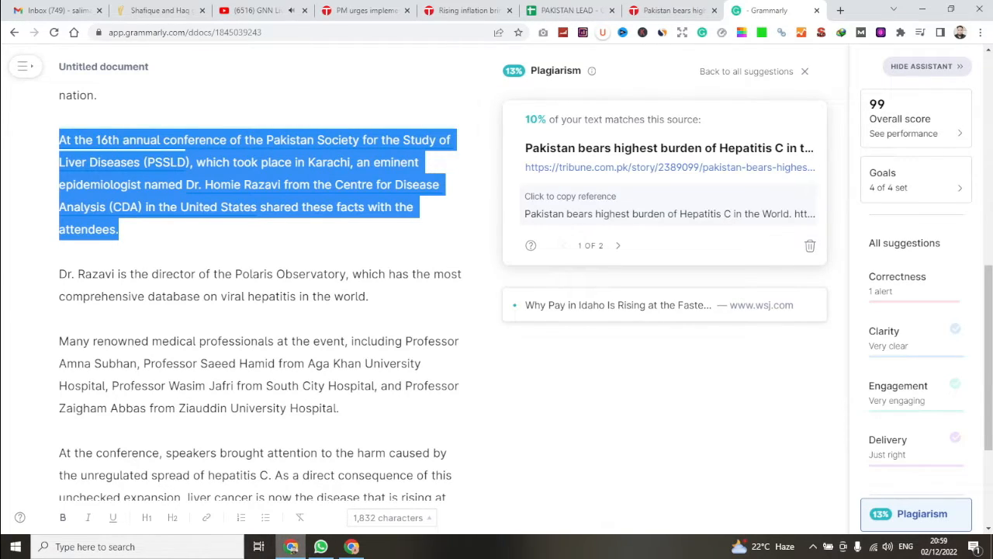
{"action": "left_click", "coordinate": [352, 546]}
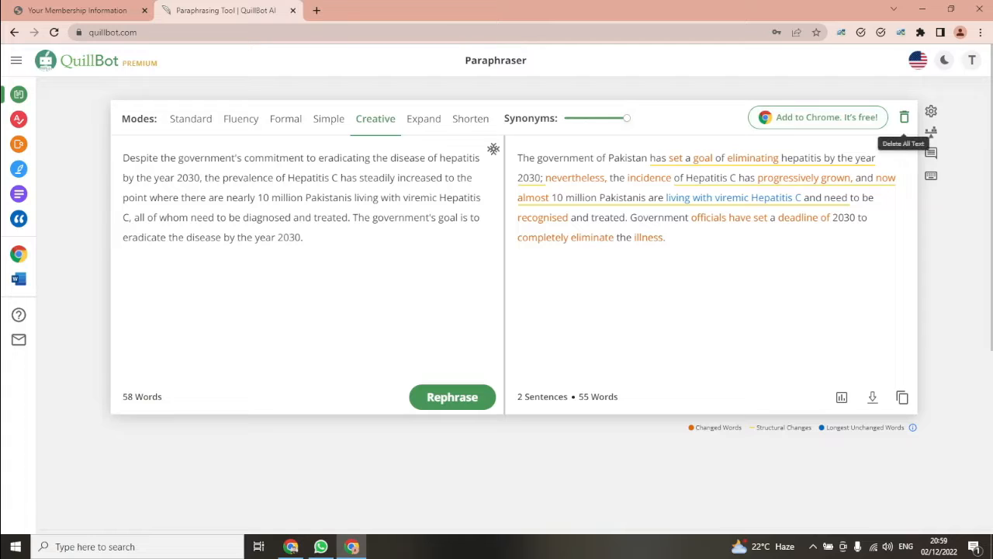
{"action": "left_click", "coordinate": [904, 117]}
{"action": "left_click", "coordinate": [585, 289]}
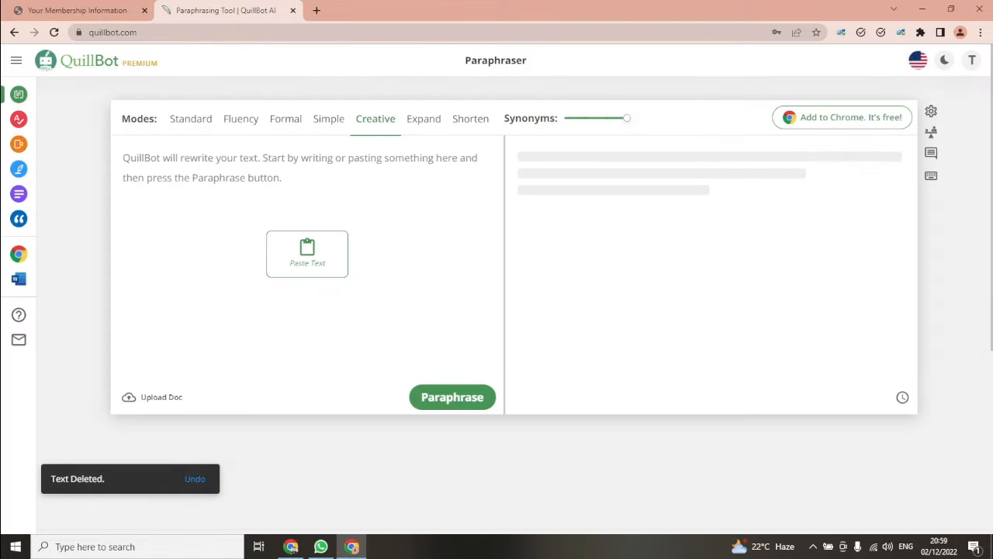
{"action": "key", "text": "ctrl+v"}
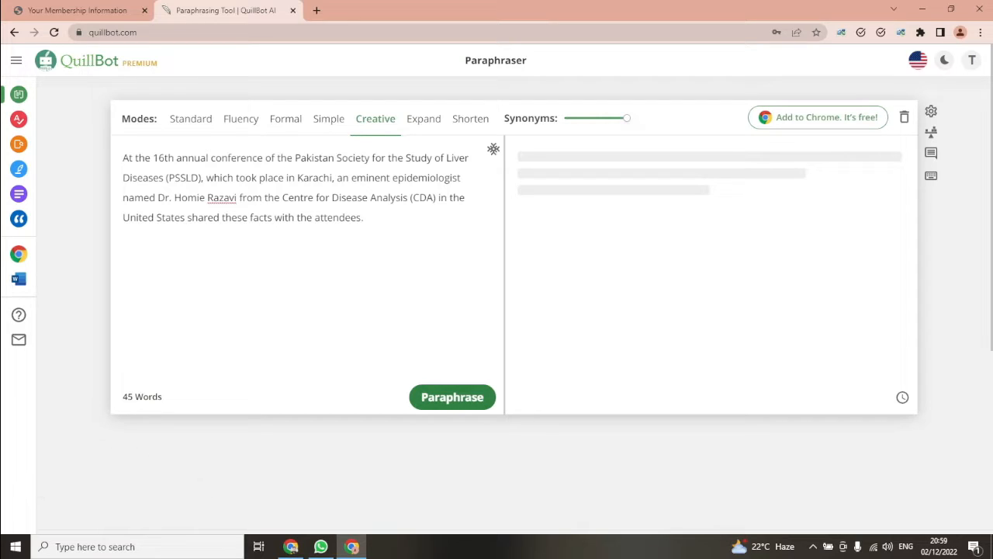
{"action": "left_click", "coordinate": [452, 397]}
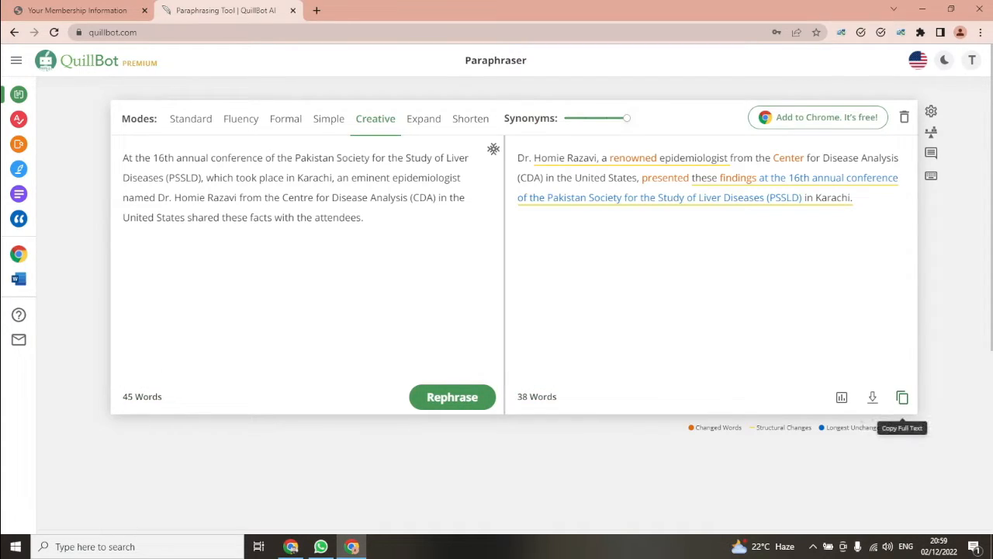
- Copy the full paraphrased text and replace the "At the 16th annual conference" paragraph in Grammarly with it
{"action": "left_click", "coordinate": [902, 397]}
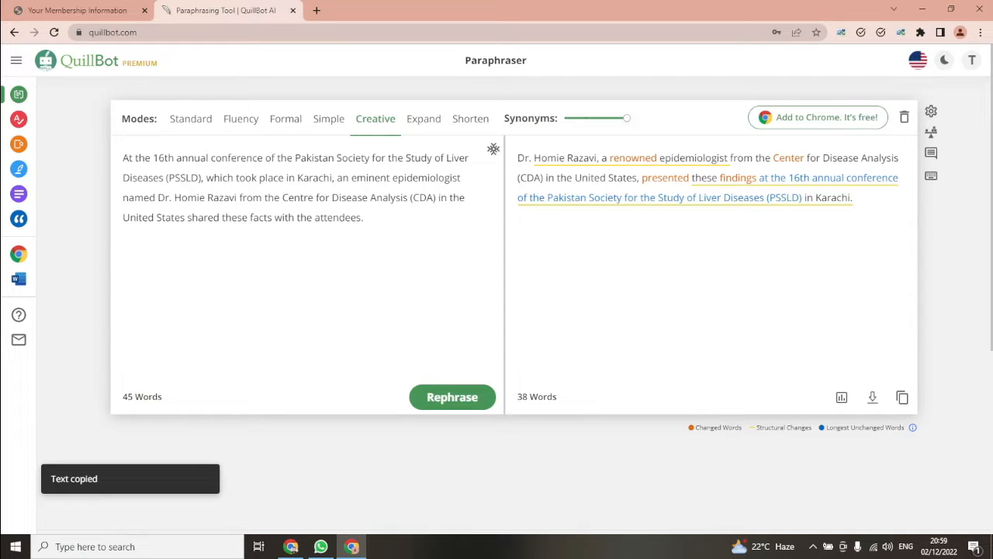
{"action": "left_click", "coordinate": [291, 546]}
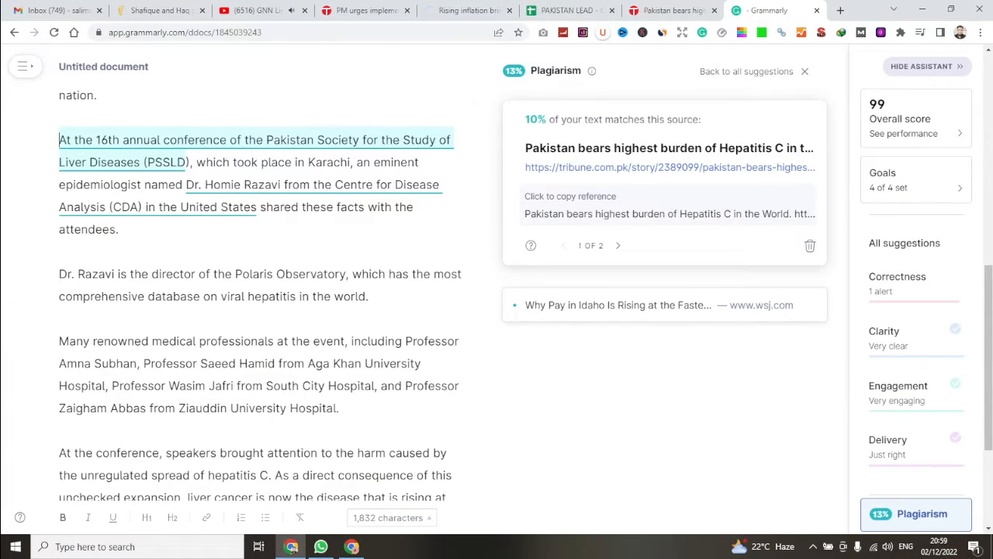
{"action": "left_click_drag", "start_coordinate": [61, 140], "coordinate": [119, 230]}
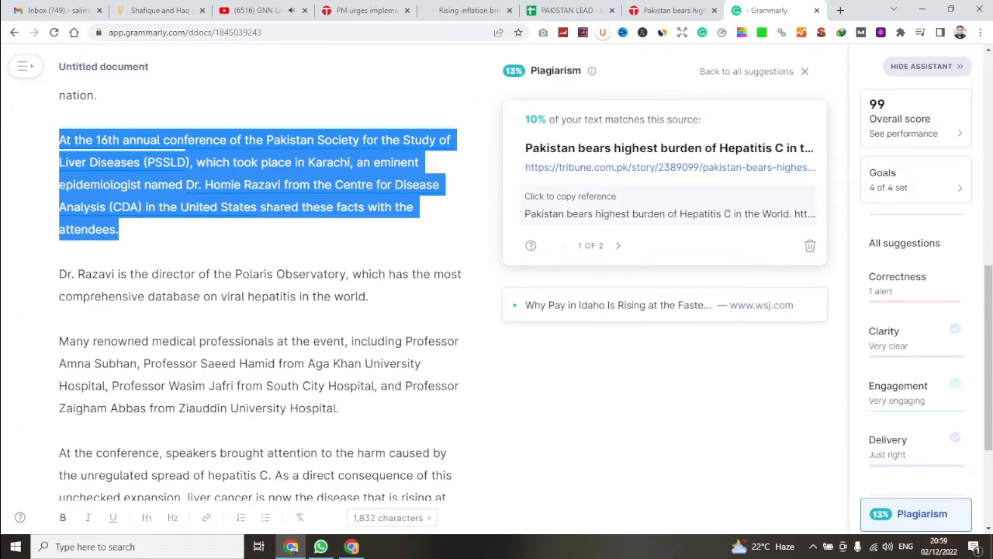
{"action": "key", "text": "ctrl+v"}
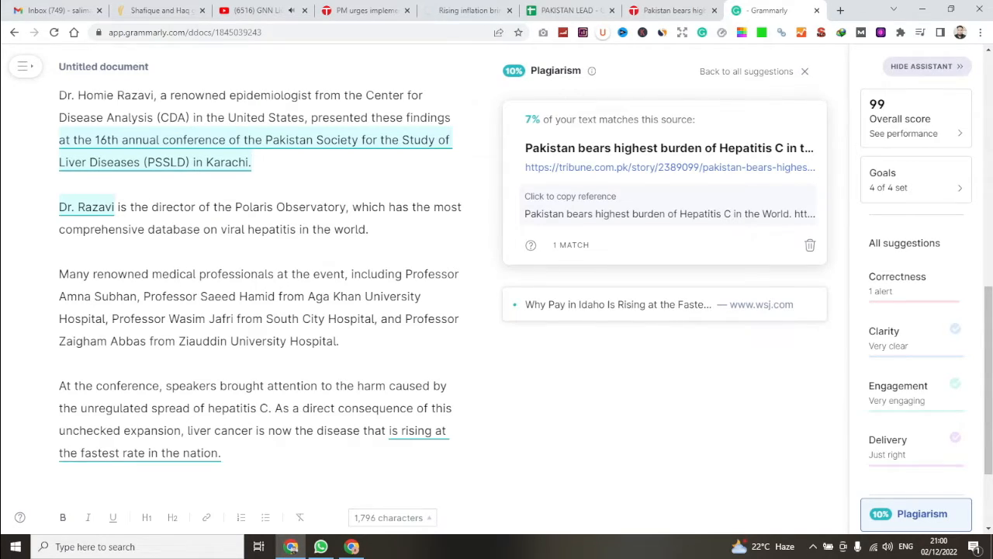
- Copy the flagged "at the 16th annual conference... in Karachi." phrase, replace QuillBot's old text with it, and paraphrase it in Shorten mode
{"action": "left_click_drag", "start_coordinate": [59, 140], "coordinate": [252, 162]}
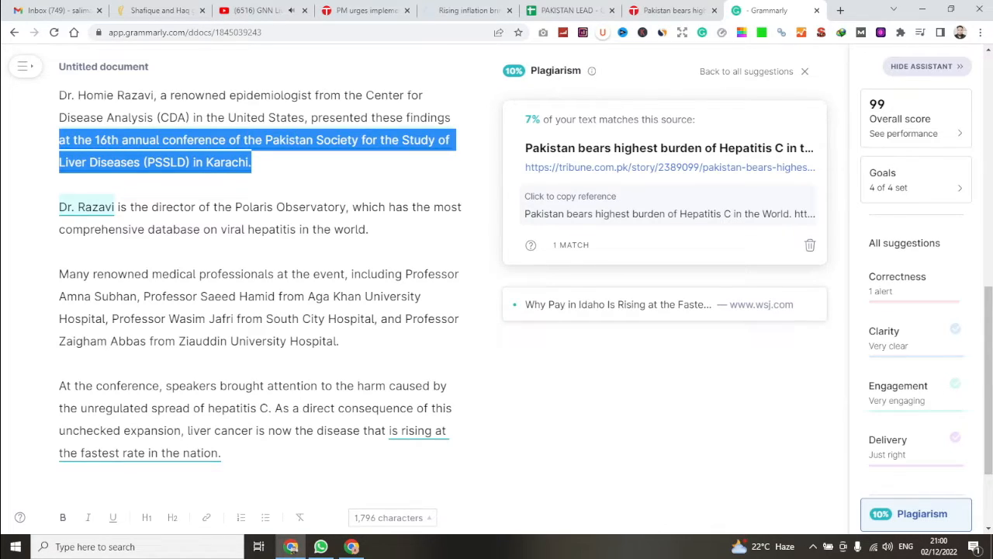
{"action": "right_click", "coordinate": [456, 160]}
{"action": "left_click", "coordinate": [481, 194]}
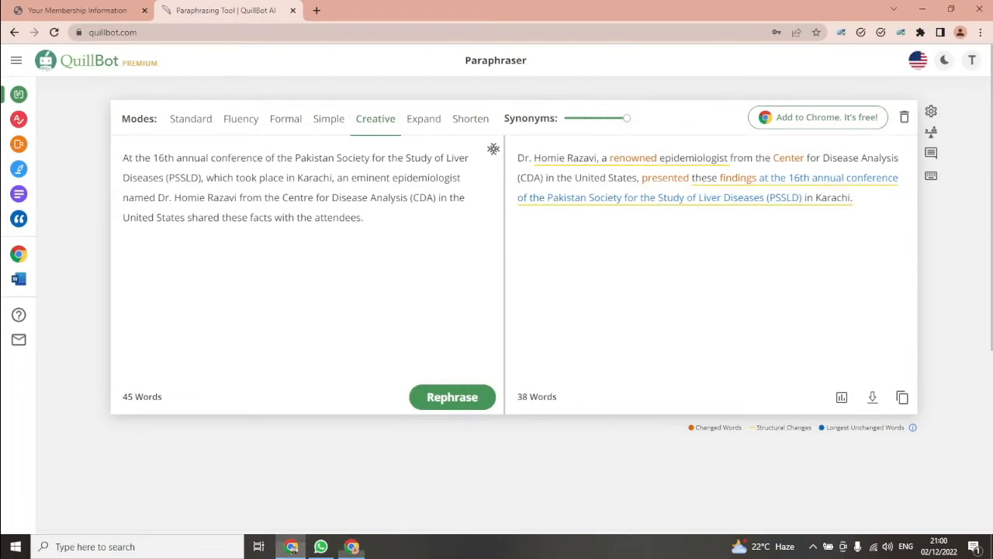
{"action": "left_click", "coordinate": [291, 546]}
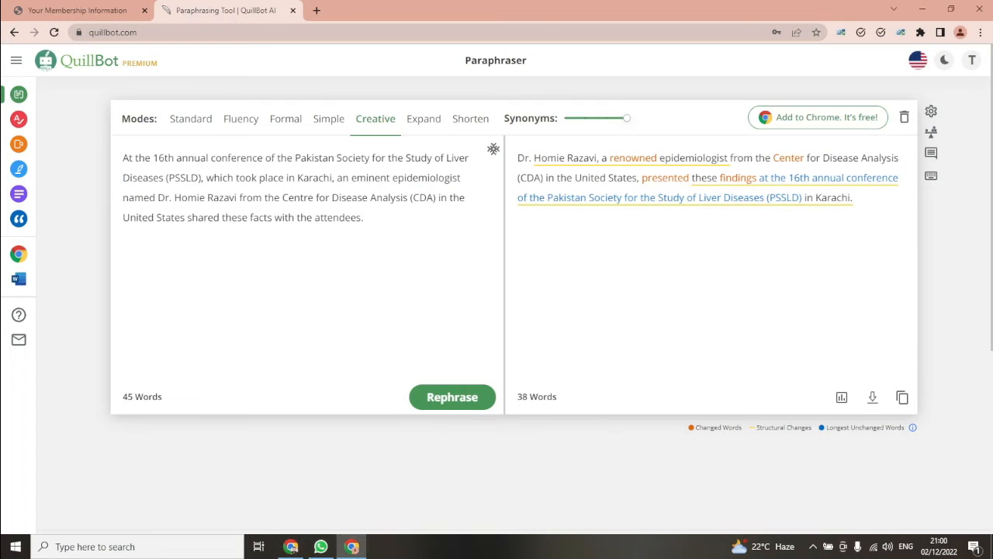
{"action": "left_click", "coordinate": [904, 117]}
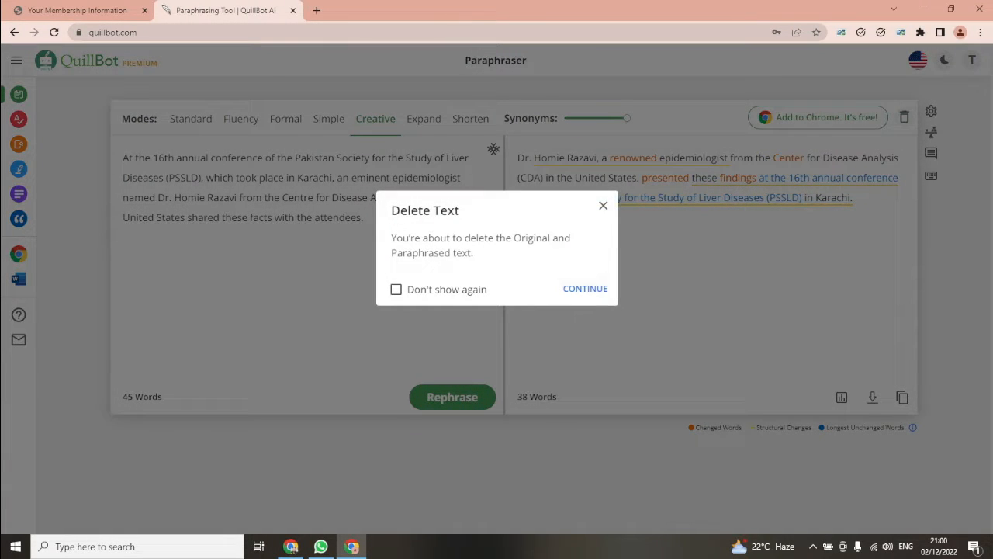
{"action": "left_click", "coordinate": [585, 289]}
{"action": "left_click", "coordinate": [124, 157]}
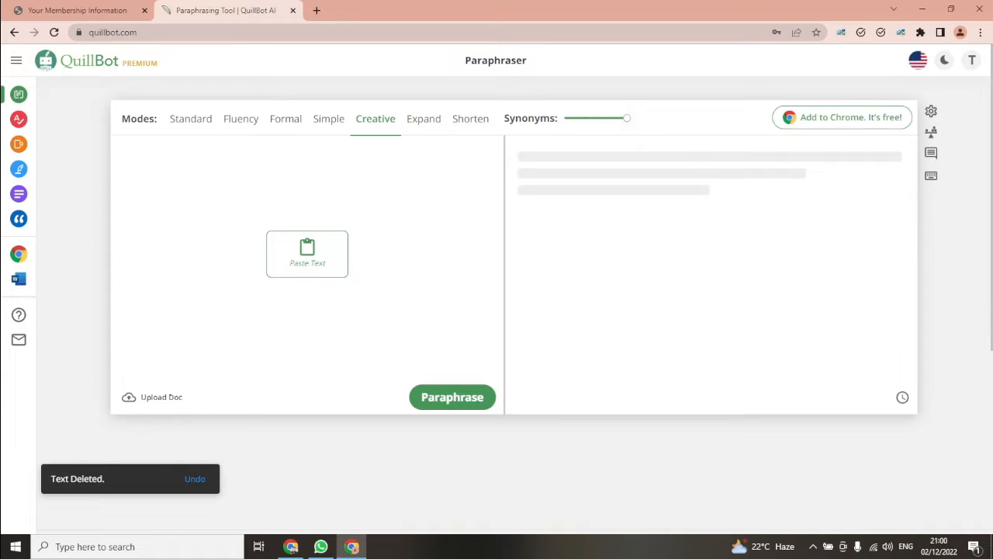
{"action": "key", "text": "ctrl+v"}
{"action": "left_click", "coordinate": [471, 118]}
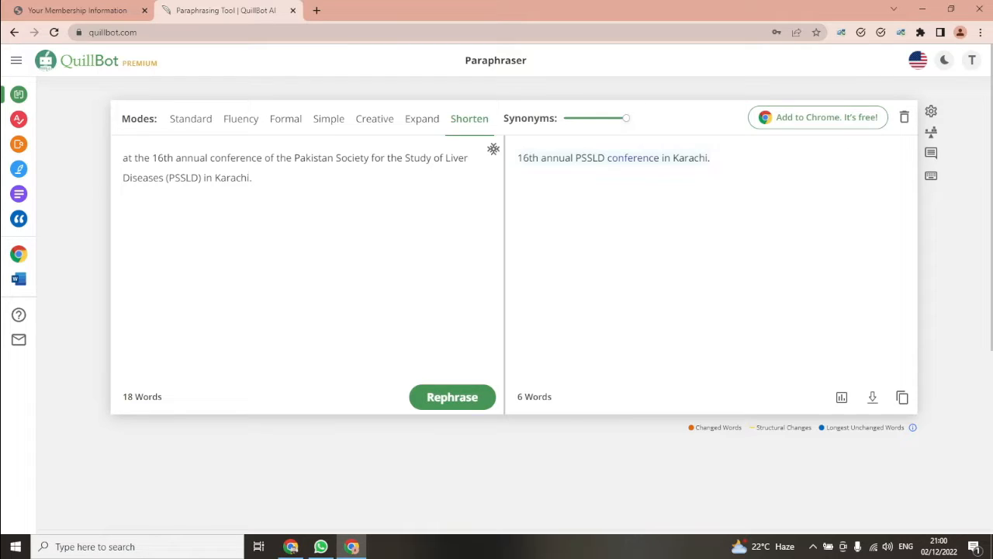
- Copy the shortened result and replace the flagged "at the 16th annual conference... in Karachi." phrase in Grammarly with it
{"action": "left_click", "coordinate": [902, 397]}
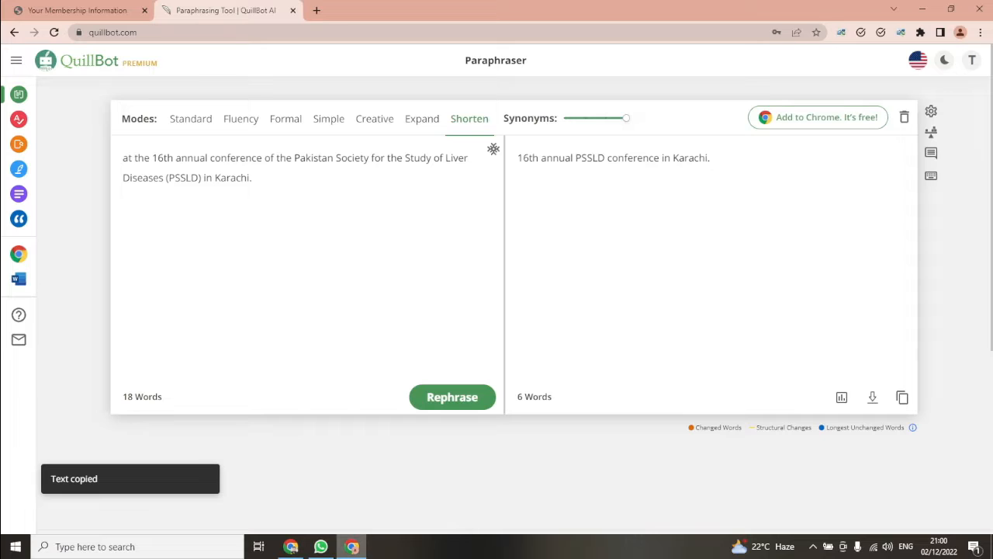
{"action": "left_click", "coordinate": [291, 546]}
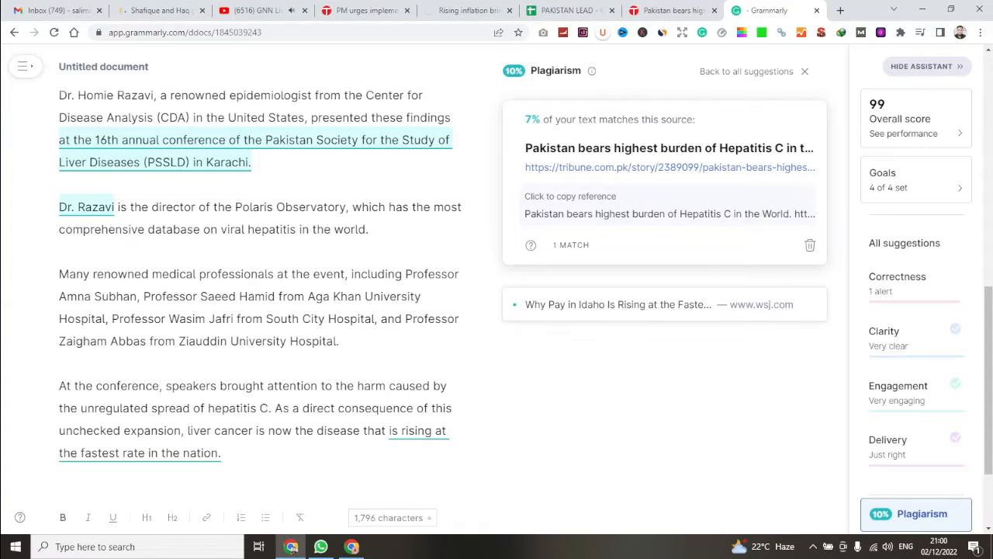
{"action": "left_click_drag", "start_coordinate": [60, 140], "coordinate": [251, 162]}
{"action": "key", "text": "ctrl+v"}
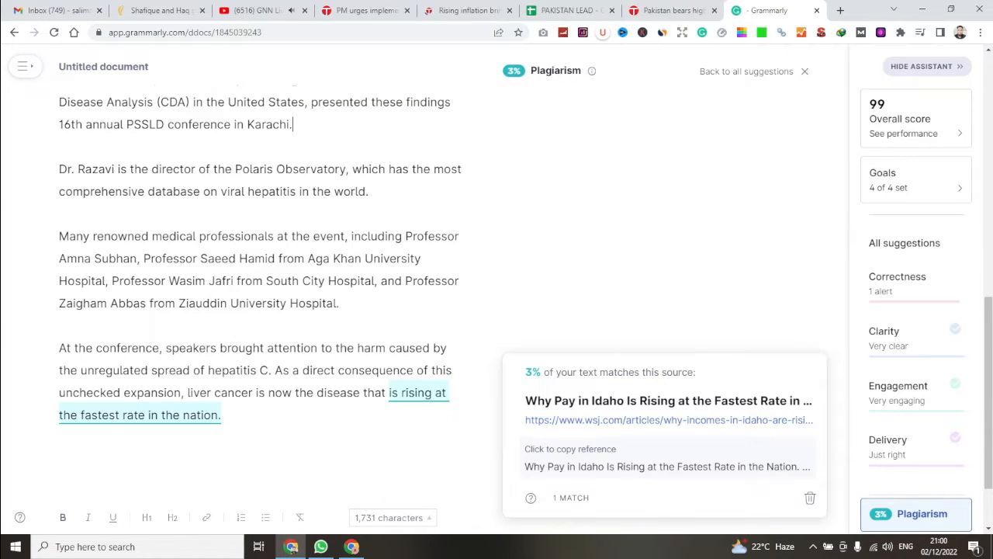
- Copy "that is rising at the fastest rate in the nation." from Grammarly, replace QuillBot's old text with it, and paraphrase it in Creative mode
{"action": "scroll", "coordinate": [442, 303], "scroll_direction": "down", "scroll_amount": 2}
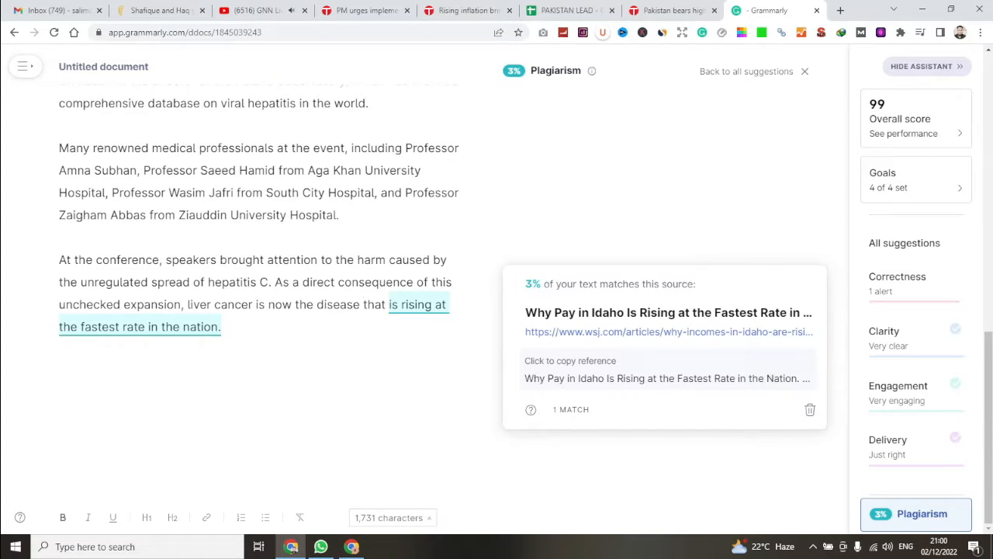
{"action": "left_click_drag", "start_coordinate": [363, 304], "coordinate": [221, 326]}
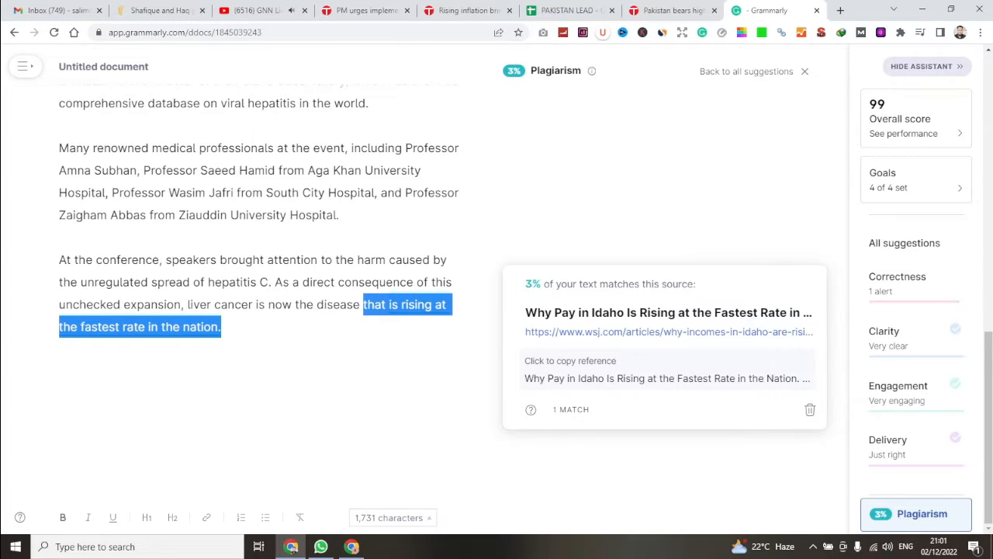
{"action": "right_click", "coordinate": [185, 326]}
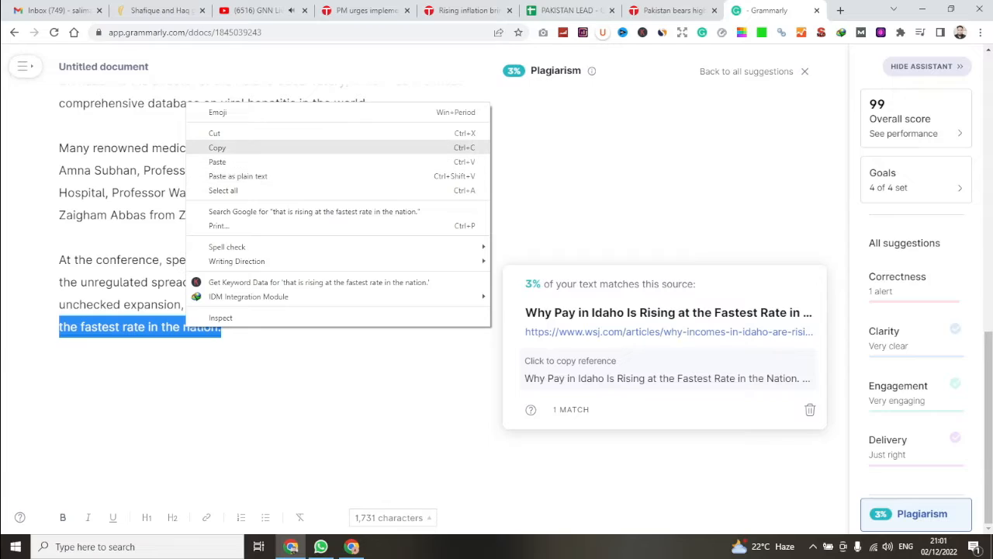
{"action": "left_click", "coordinate": [218, 148]}
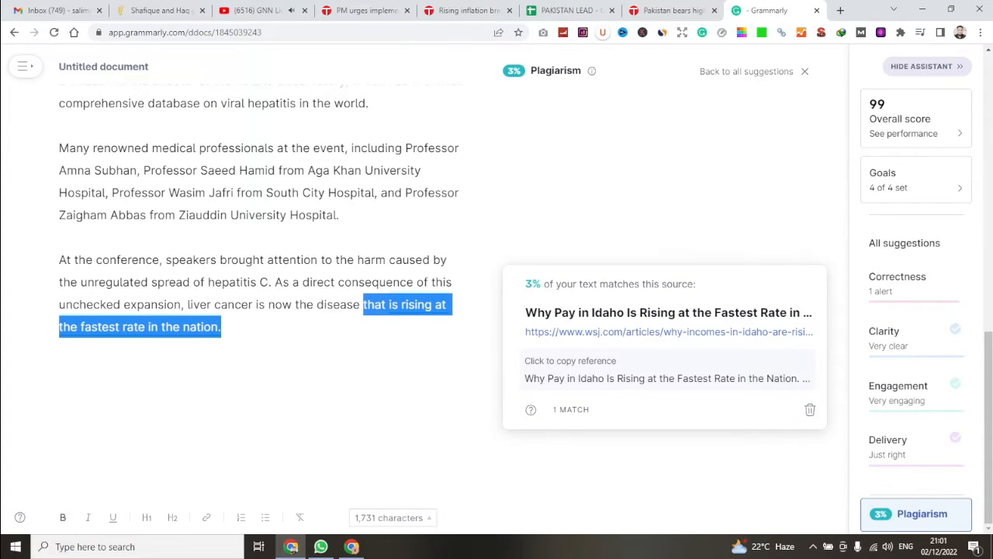
{"action": "left_click", "coordinate": [351, 546]}
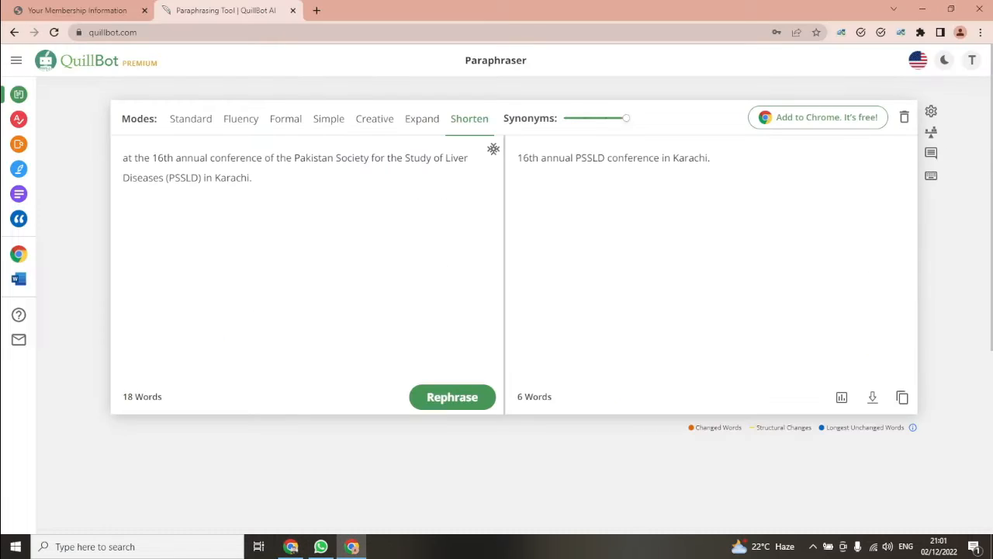
{"action": "left_click", "coordinate": [905, 117]}
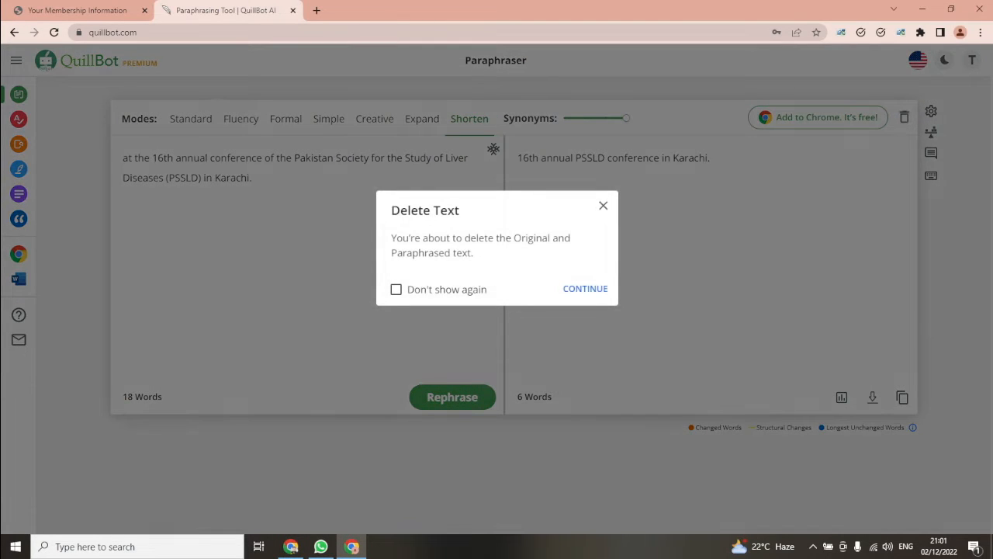
{"action": "left_click", "coordinate": [585, 289]}
{"action": "left_click", "coordinate": [123, 157]}
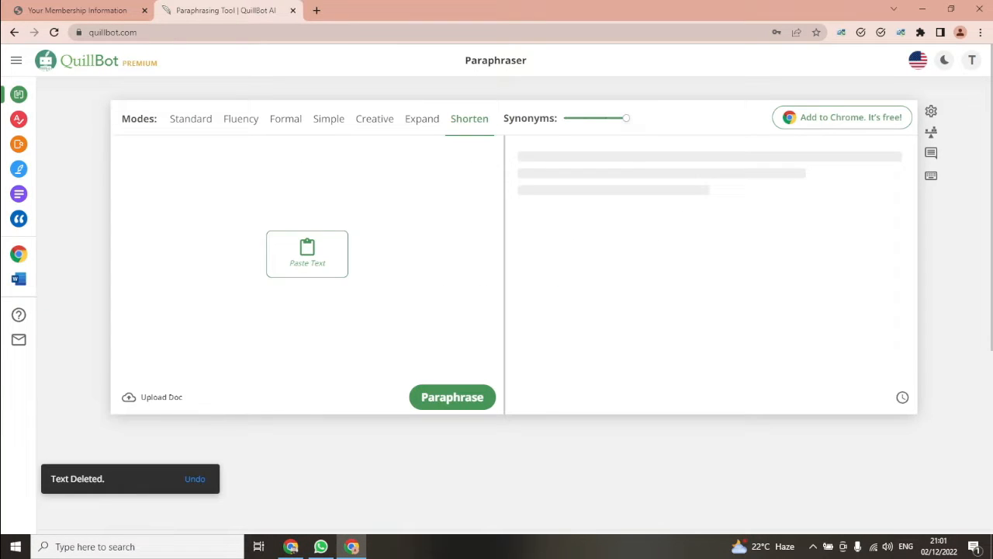
{"action": "key", "text": "ctrl+v"}
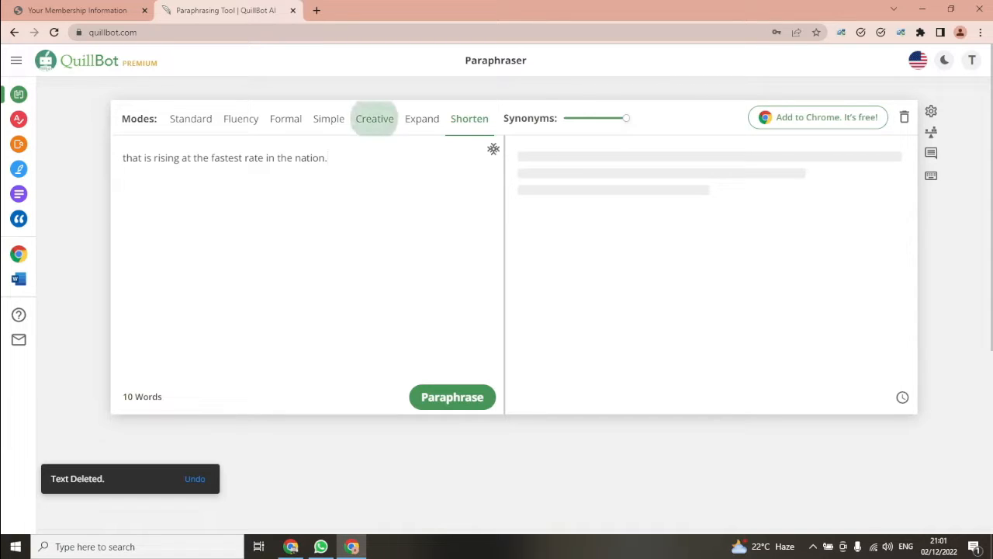
{"action": "left_click", "coordinate": [375, 118]}
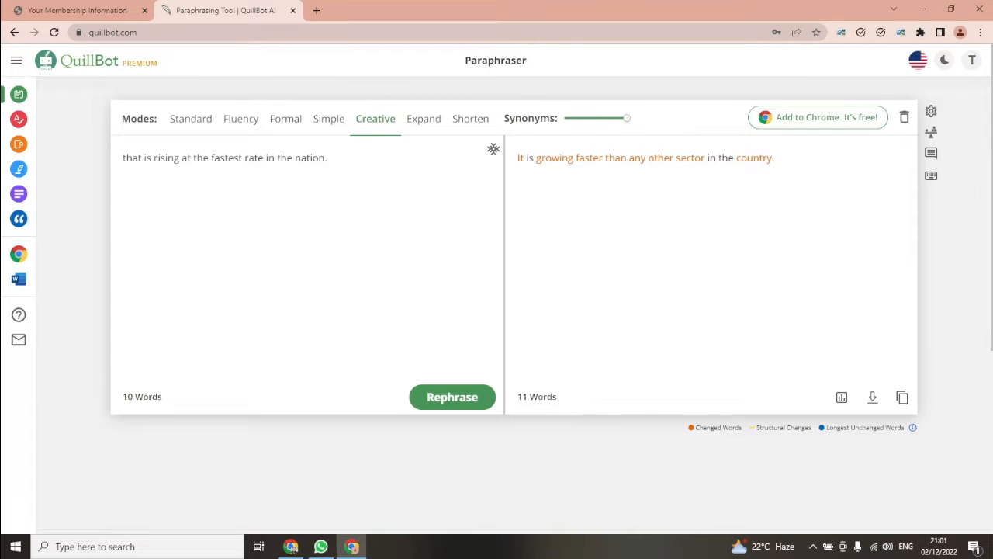
- Copy the paraphrased sentence and replace "that is rising at the fastest rate in the nation." in Grammarly with it
{"action": "left_click", "coordinate": [902, 397]}
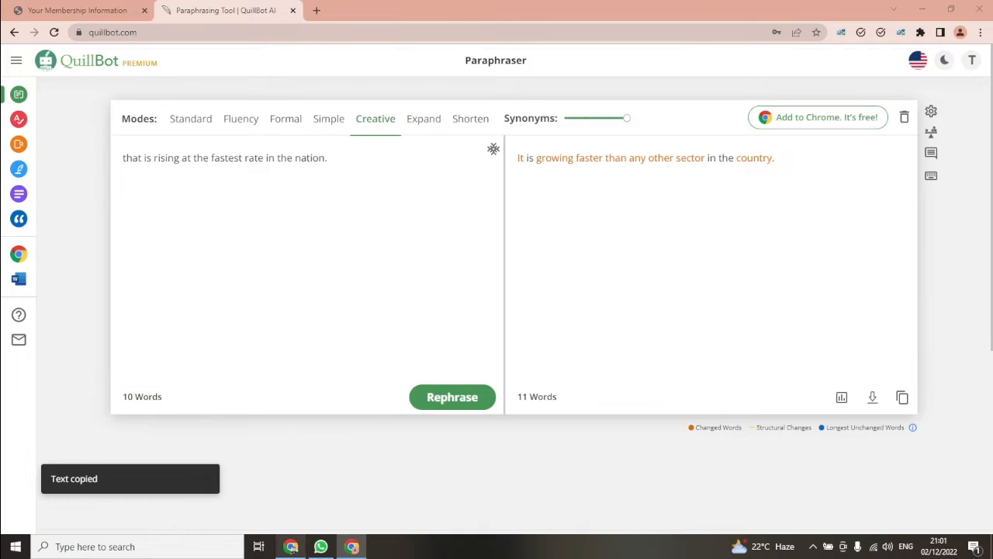
{"action": "left_click", "coordinate": [291, 547]}
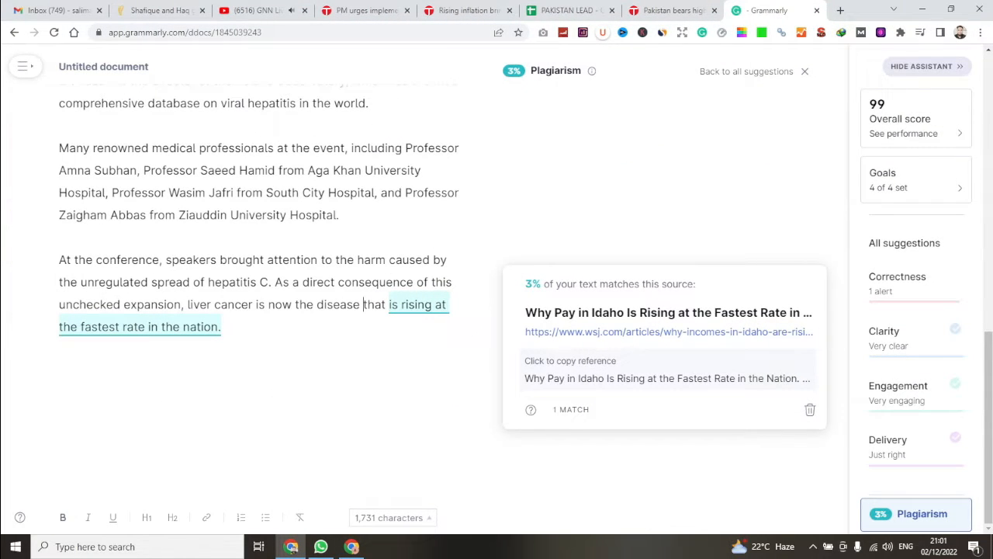
{"action": "left_click_drag", "start_coordinate": [363, 304], "coordinate": [222, 327]}
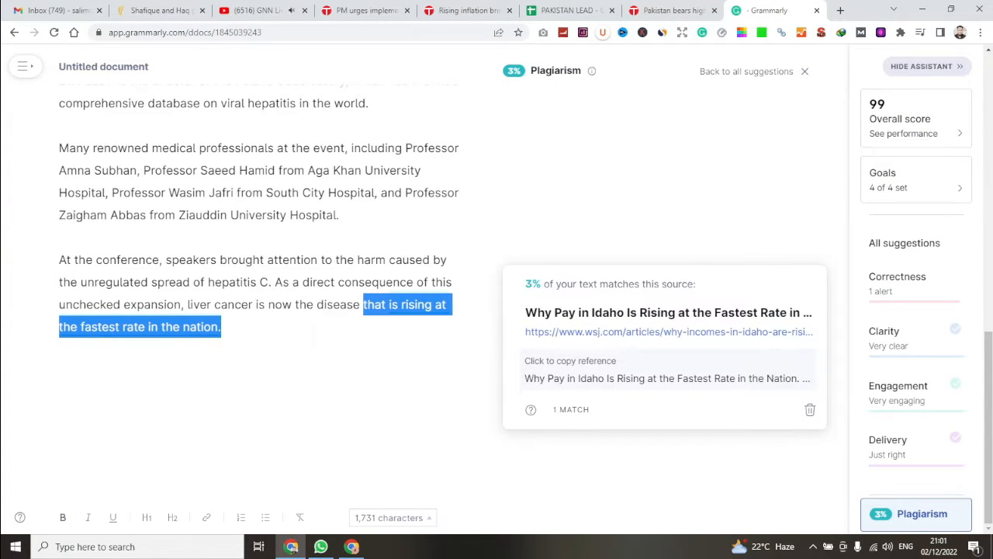
{"action": "key", "text": "ctrl+v"}
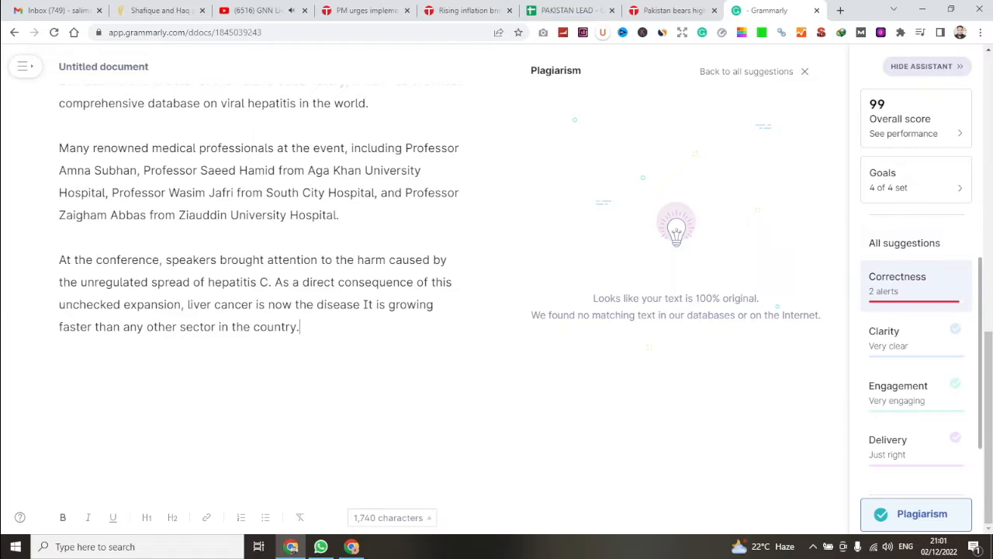
- Accept the correctness suggestion adding a period after "disease", and review the remaining suggestion categories and the plagiarism check
{"action": "left_click", "coordinate": [898, 279]}
{"action": "left_click", "coordinate": [647, 142]}
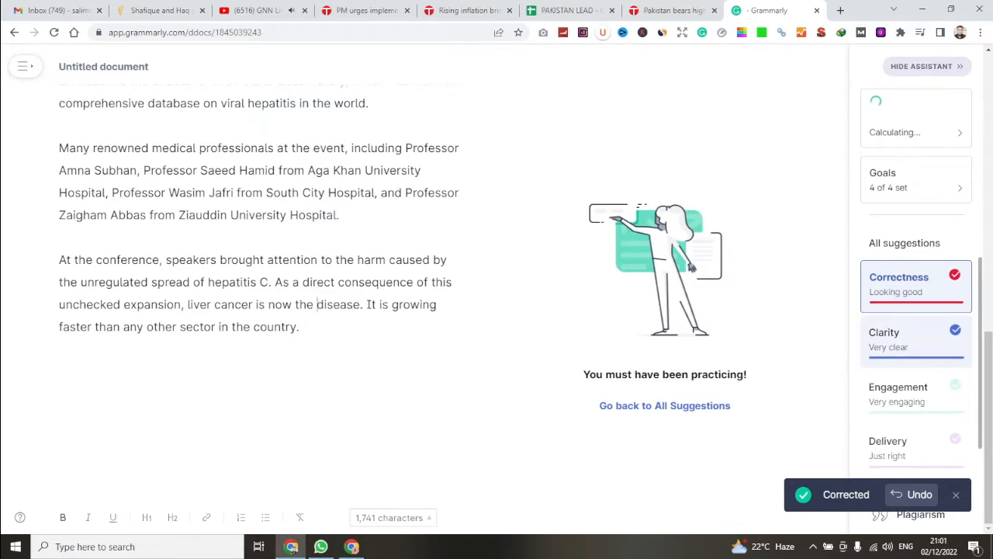
{"action": "left_click", "coordinate": [916, 340]}
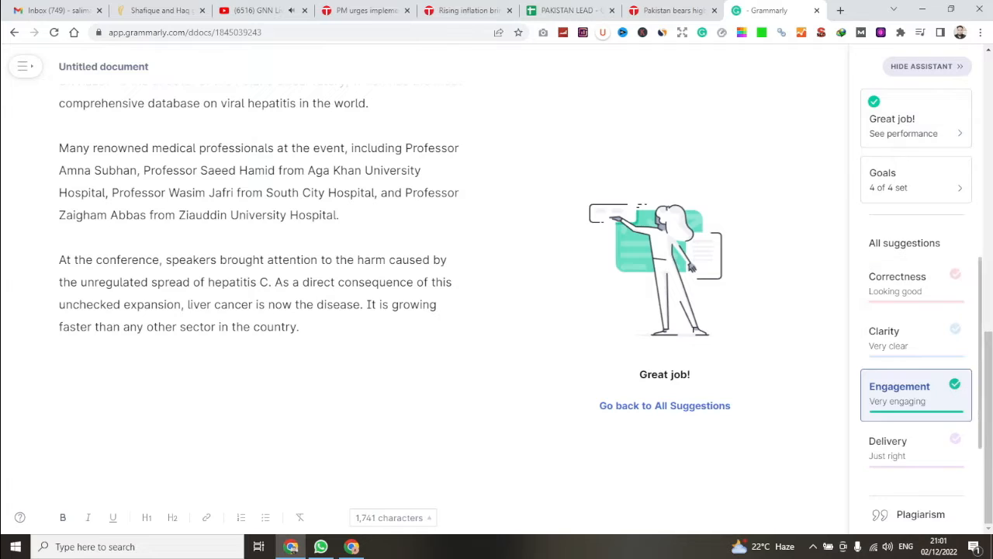
{"action": "left_click", "coordinate": [916, 514]}
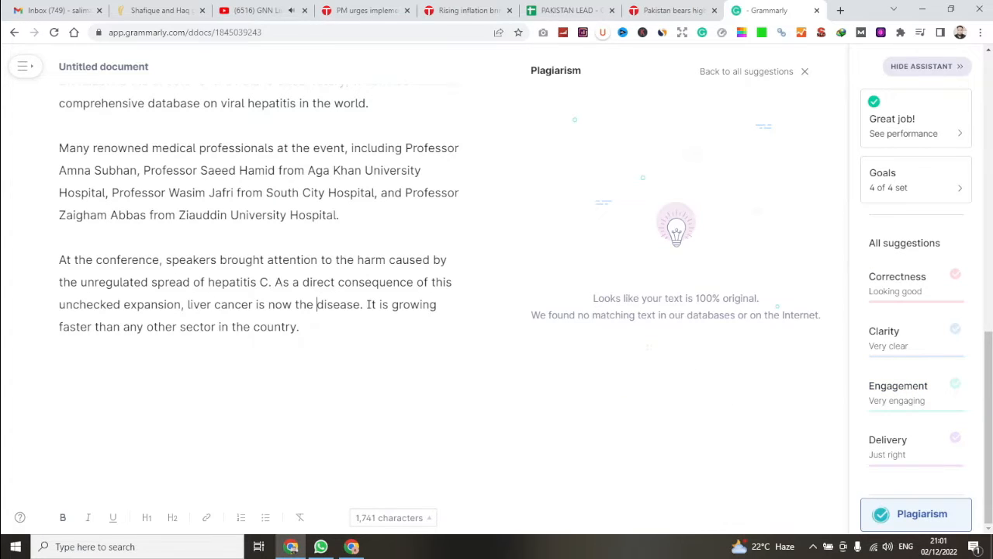
- Read through the rewritten Hepatitis C article in Grammarly from the headline to the closing paragraph
{"action": "scroll", "coordinate": [310, 304], "scroll_direction": "up", "scroll_amount": 15}
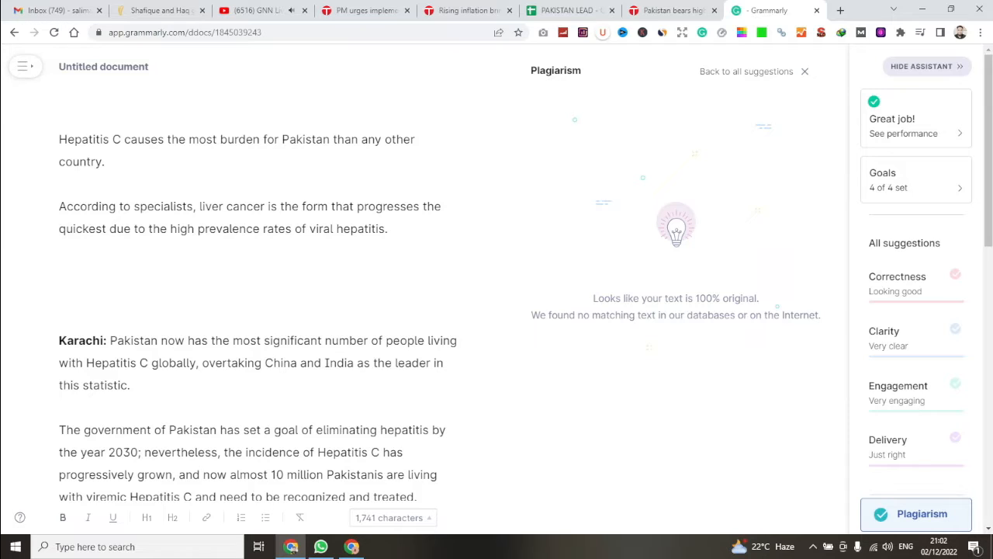
{"action": "scroll", "coordinate": [258, 295], "scroll_direction": "down", "scroll_amount": 5}
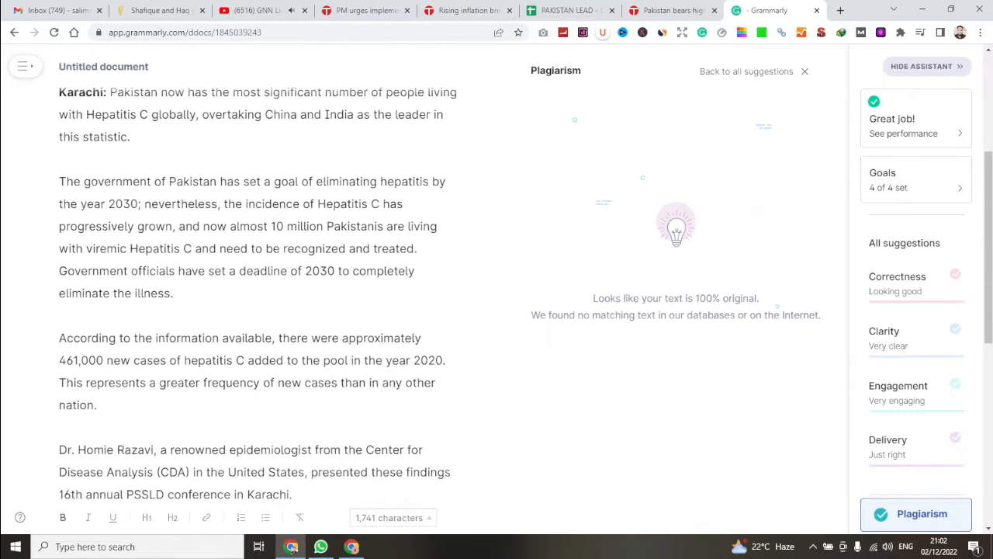
{"action": "scroll", "coordinate": [258, 295], "scroll_direction": "up", "scroll_amount": 5}
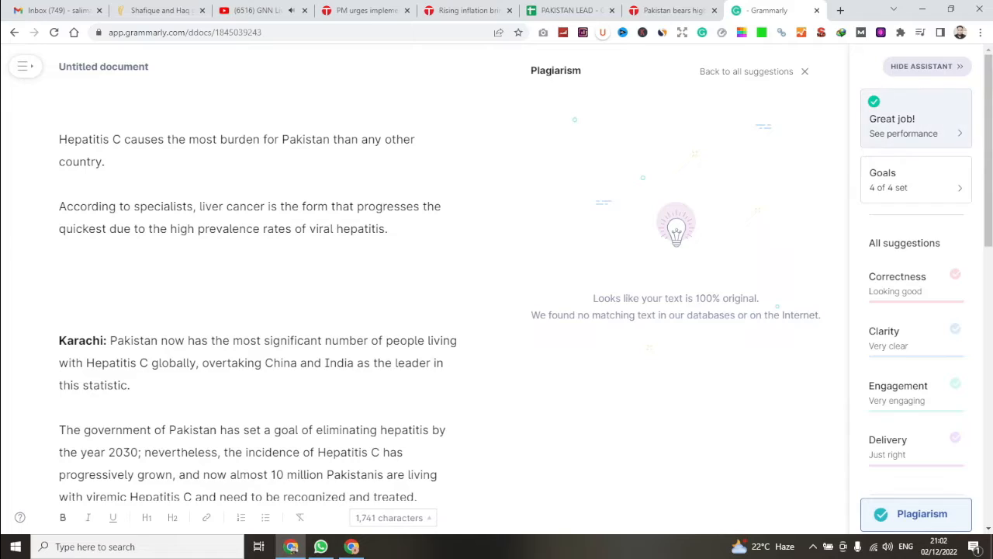
{"action": "scroll", "coordinate": [258, 295], "scroll_direction": "down", "scroll_amount": 2}
{"action": "scroll", "coordinate": [258, 294], "scroll_direction": "up", "scroll_amount": 1}
{"action": "scroll", "coordinate": [257, 295], "scroll_direction": "up", "scroll_amount": 1}
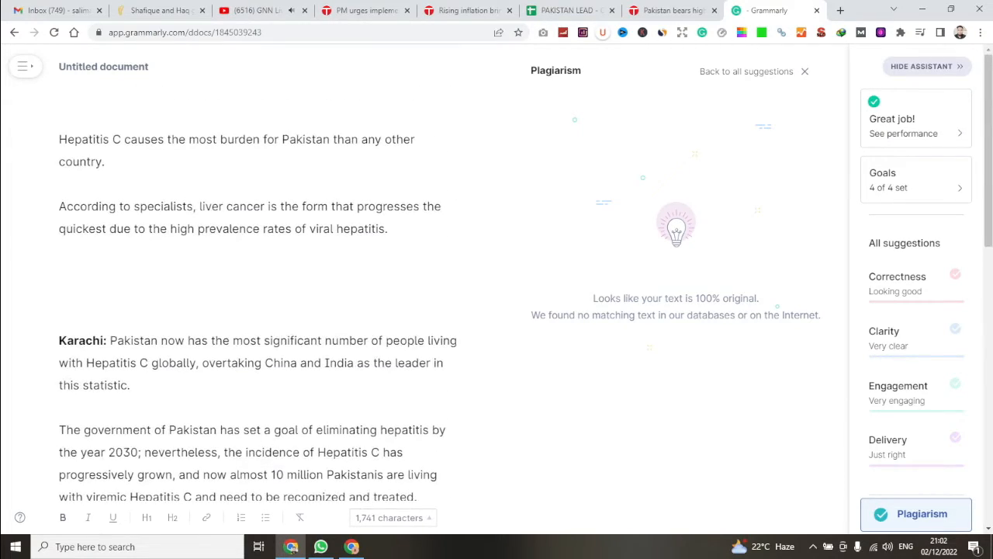
{"action": "scroll", "coordinate": [257, 295], "scroll_direction": "down", "scroll_amount": 12}
{"action": "scroll", "coordinate": [258, 295], "scroll_direction": "up", "scroll_amount": 10}
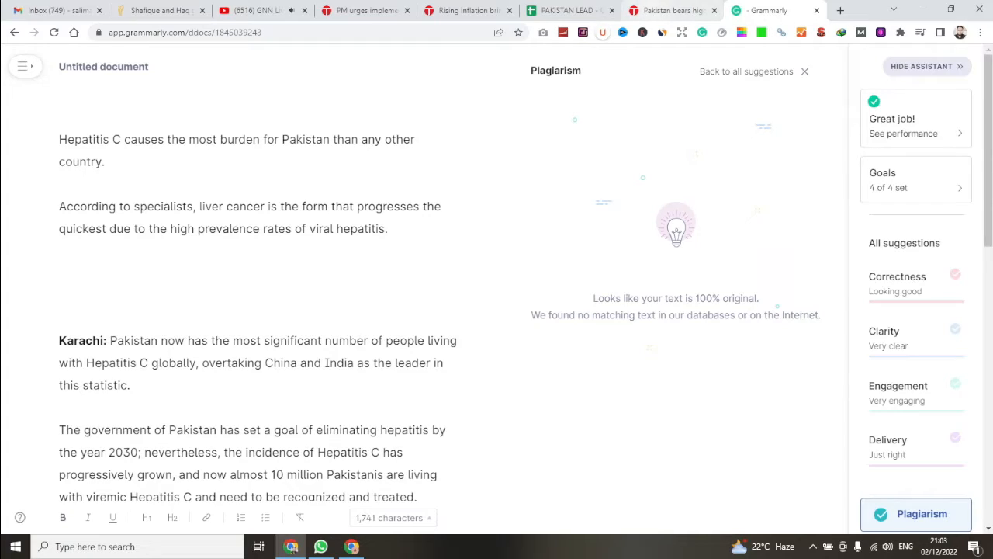
- Switch to the original Express Tribune article, read it from headline to last paragraph for comparison, and return to the Grammarly rewrite
{"action": "left_click", "coordinate": [671, 10]}
{"action": "scroll", "coordinate": [496, 310], "scroll_direction": "down", "scroll_amount": 4}
{"action": "scroll", "coordinate": [497, 310], "scroll_direction": "down", "scroll_amount": 4}
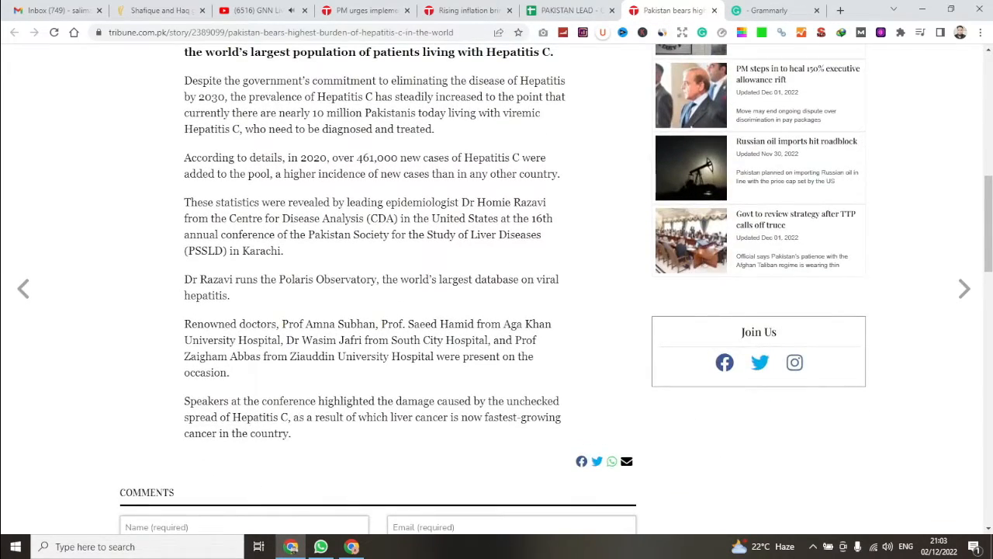
{"action": "scroll", "coordinate": [497, 311], "scroll_direction": "up", "scroll_amount": 10}
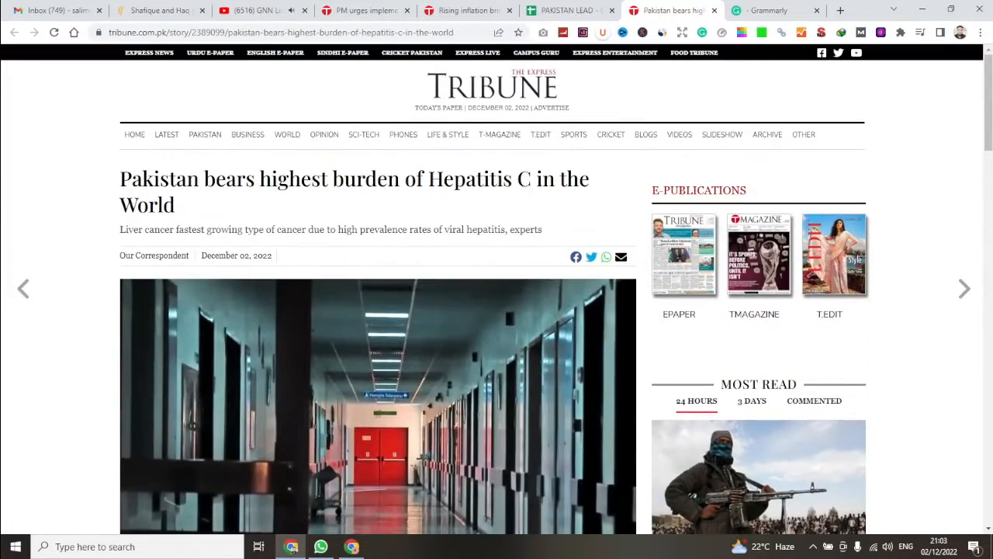
{"action": "scroll", "coordinate": [497, 311], "scroll_direction": "down", "scroll_amount": 10}
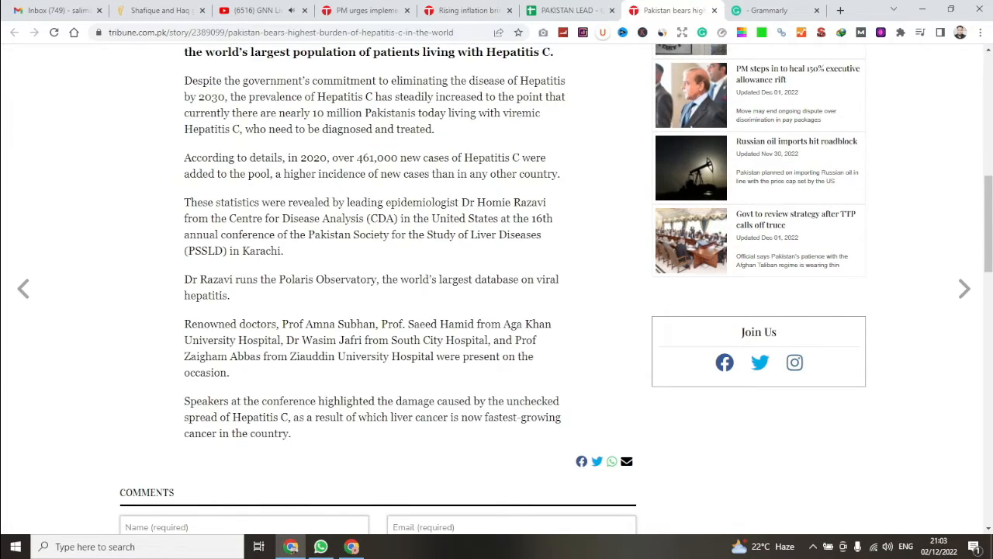
{"action": "scroll", "coordinate": [497, 287], "scroll_direction": "up", "scroll_amount": 2}
{"action": "scroll", "coordinate": [496, 287], "scroll_direction": "down", "scroll_amount": 1}
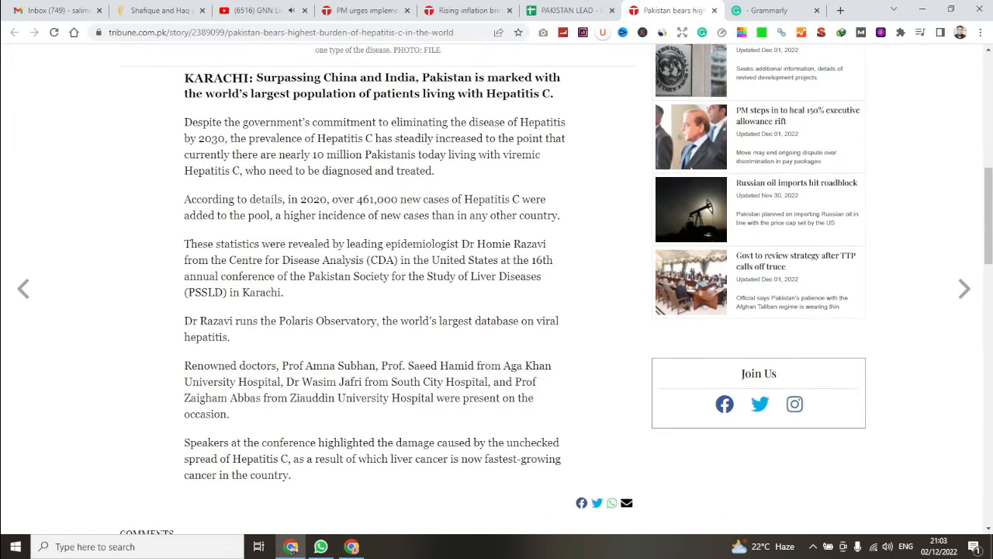
{"action": "scroll", "coordinate": [497, 287], "scroll_direction": "up", "scroll_amount": 2}
{"action": "scroll", "coordinate": [497, 287], "scroll_direction": "down", "scroll_amount": 3}
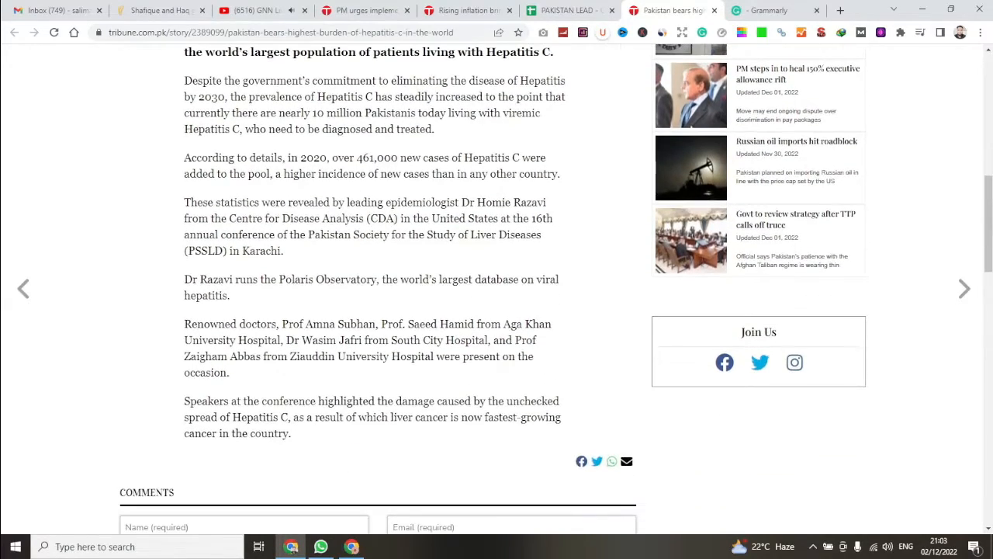
{"action": "scroll", "coordinate": [496, 287], "scroll_direction": "up", "scroll_amount": 6}
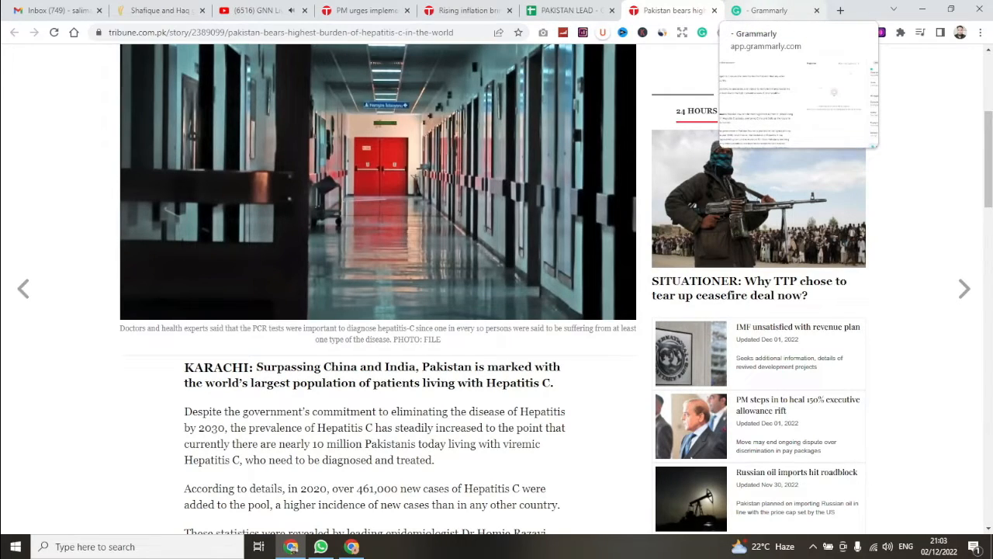
{"action": "left_click", "coordinate": [768, 10]}
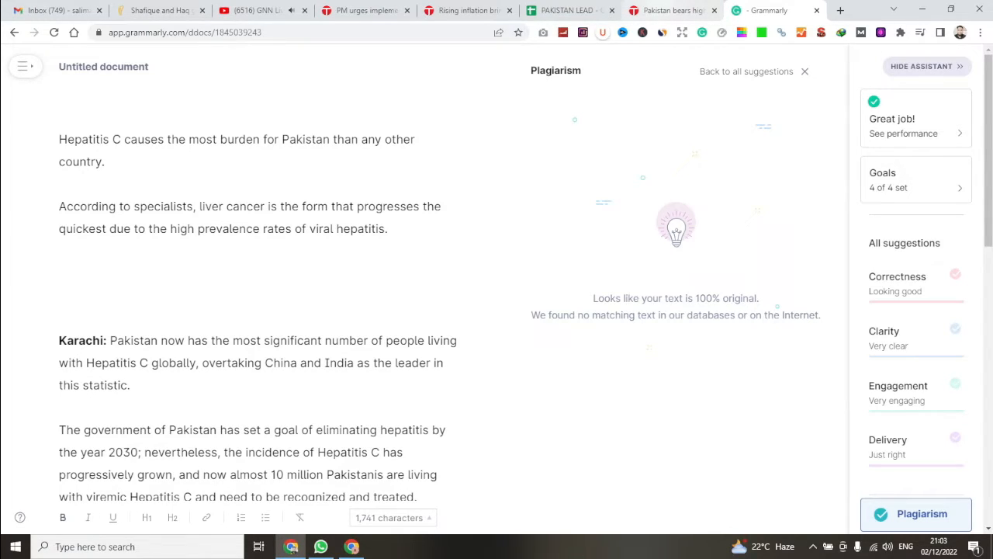
{"action": "mouse_move", "coordinate": [671, 10]}
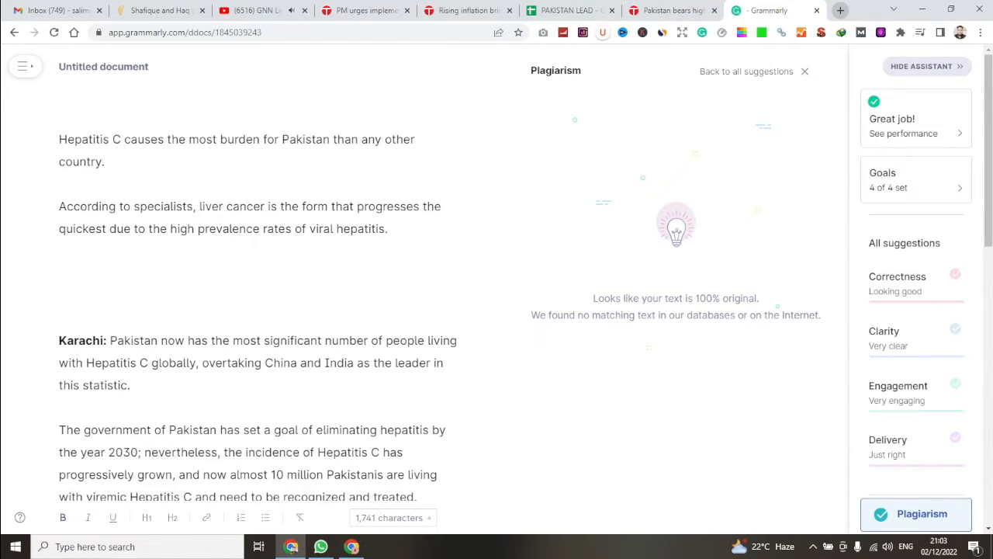
- Search Google for "jasper", examine the Starter, Boss Mode and Business plans on Jasper's pricing page, and close that page
{"action": "left_click", "coordinate": [841, 11]}
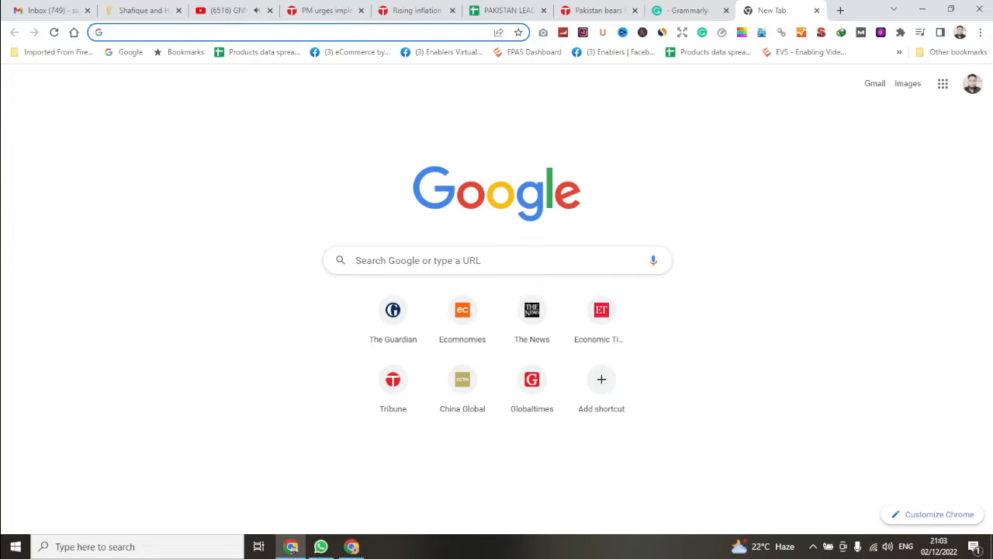
{"action": "type", "text": "jasper"}
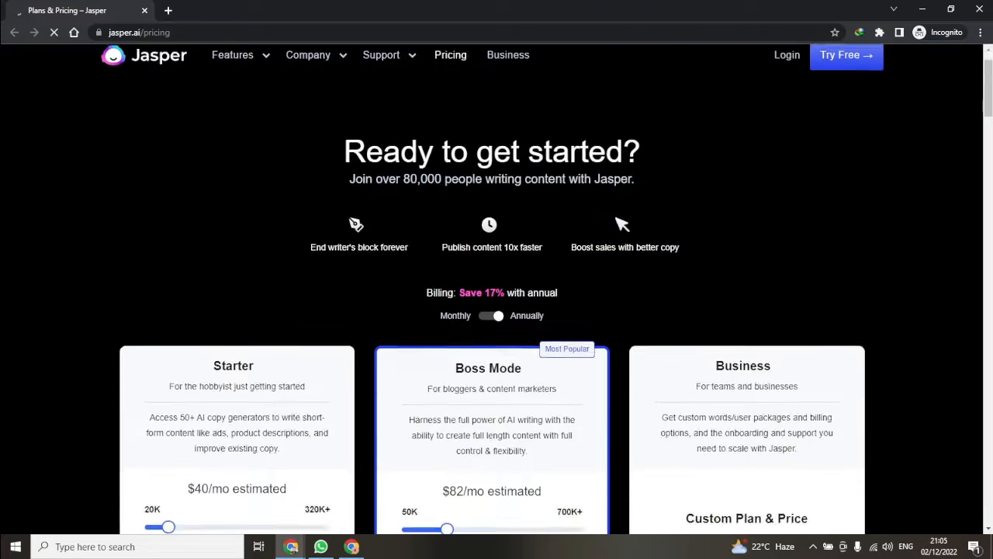
{"action": "scroll", "coordinate": [496, 311], "scroll_direction": "up", "scroll_amount": 1}
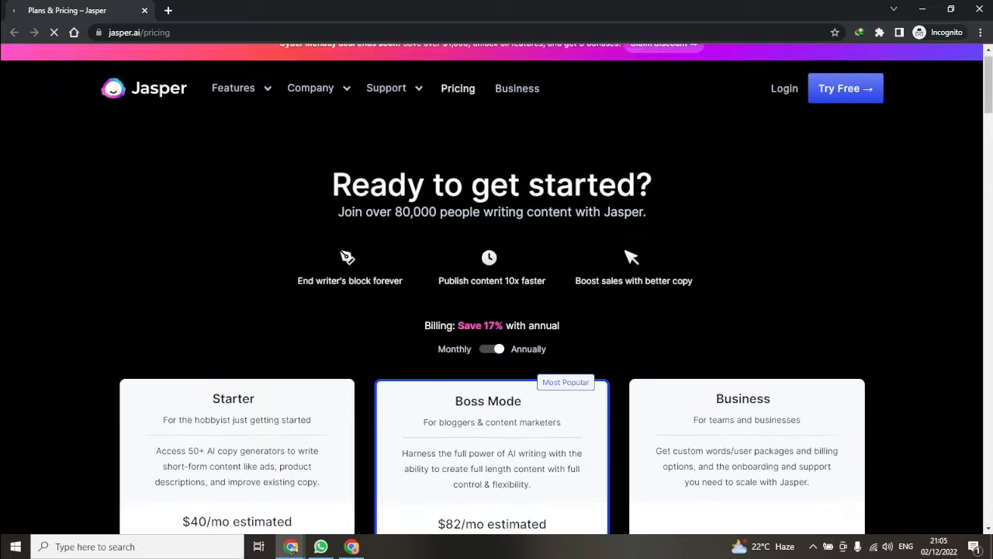
{"action": "scroll", "coordinate": [496, 310], "scroll_direction": "down", "scroll_amount": 3}
{"action": "scroll", "coordinate": [497, 310], "scroll_direction": "down", "scroll_amount": 1}
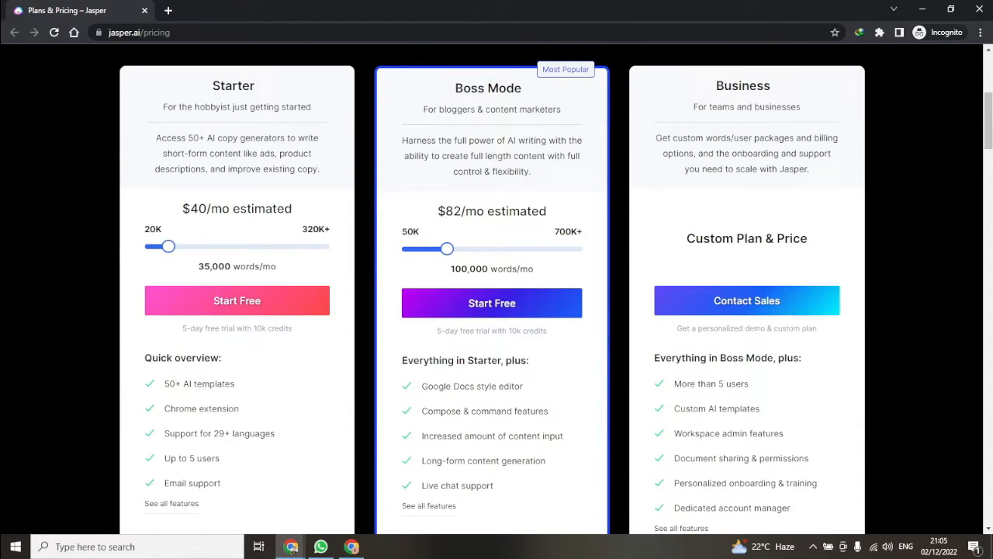
{"action": "scroll", "coordinate": [496, 311], "scroll_direction": "down", "scroll_amount": 1}
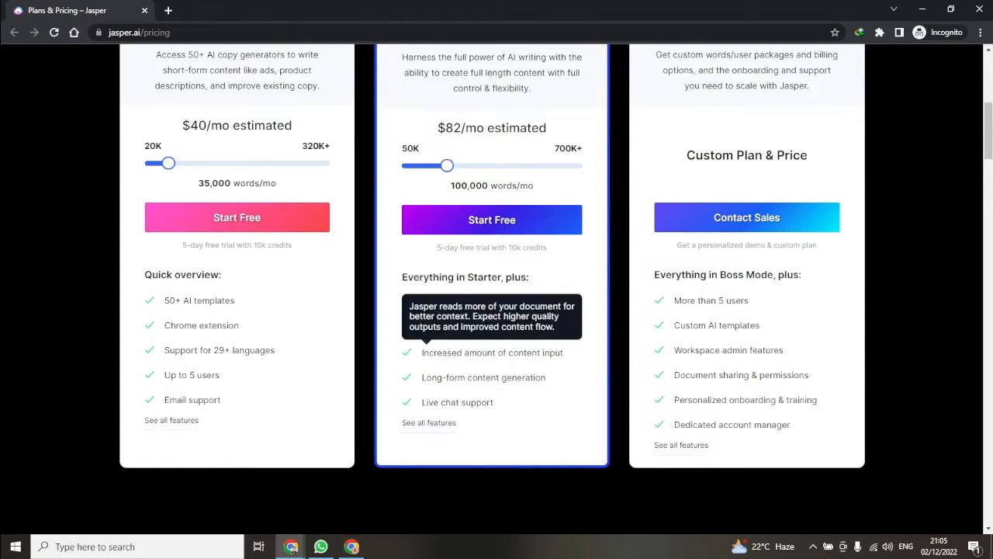
{"action": "scroll", "coordinate": [492, 326], "scroll_direction": "up", "scroll_amount": 2}
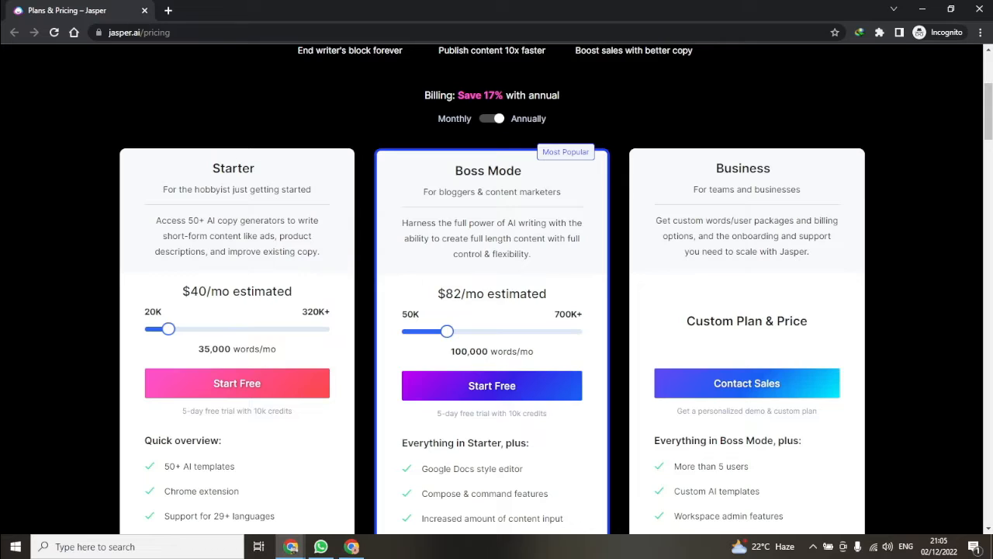
{"action": "scroll", "coordinate": [492, 326], "scroll_direction": "up", "scroll_amount": 3}
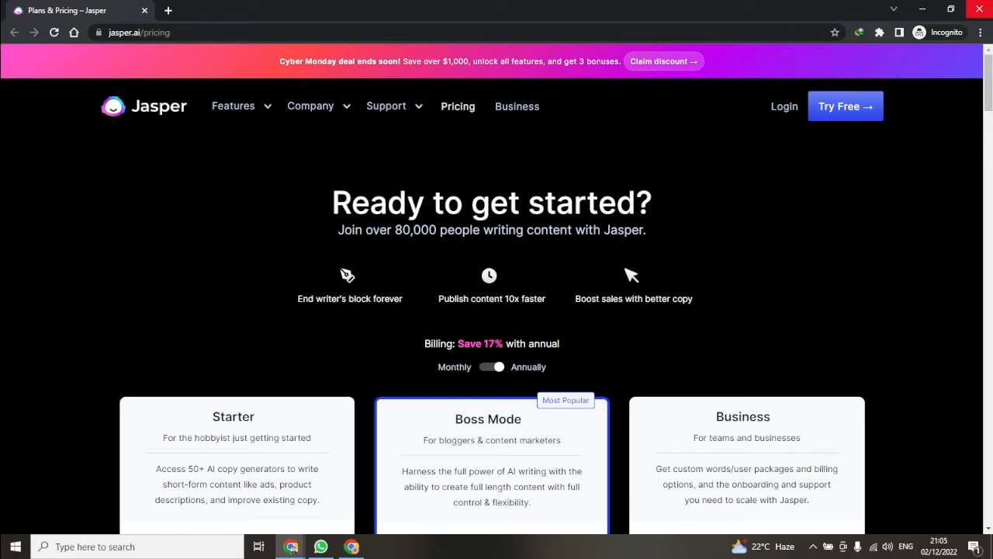
{"action": "left_click", "coordinate": [979, 9]}
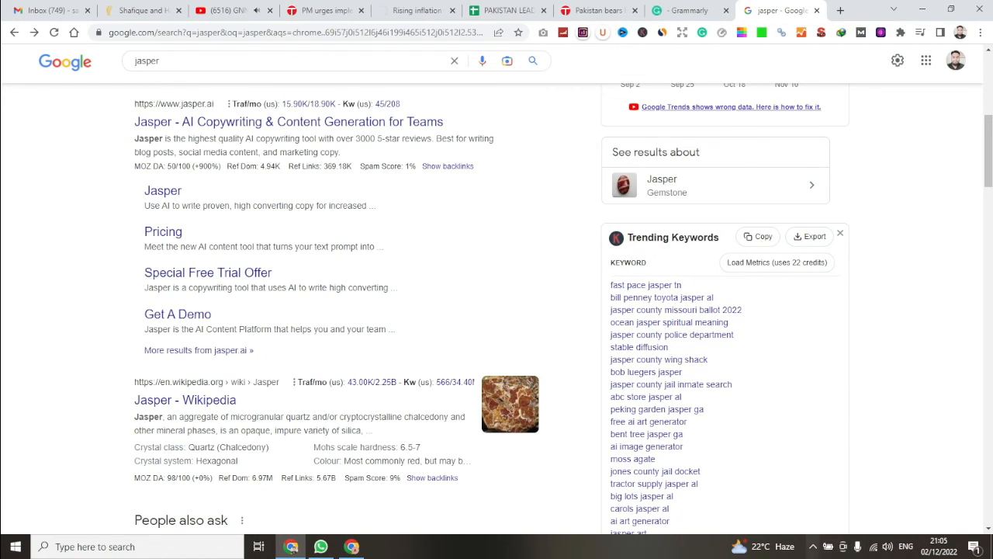
{"action": "left_click", "coordinate": [813, 546]}
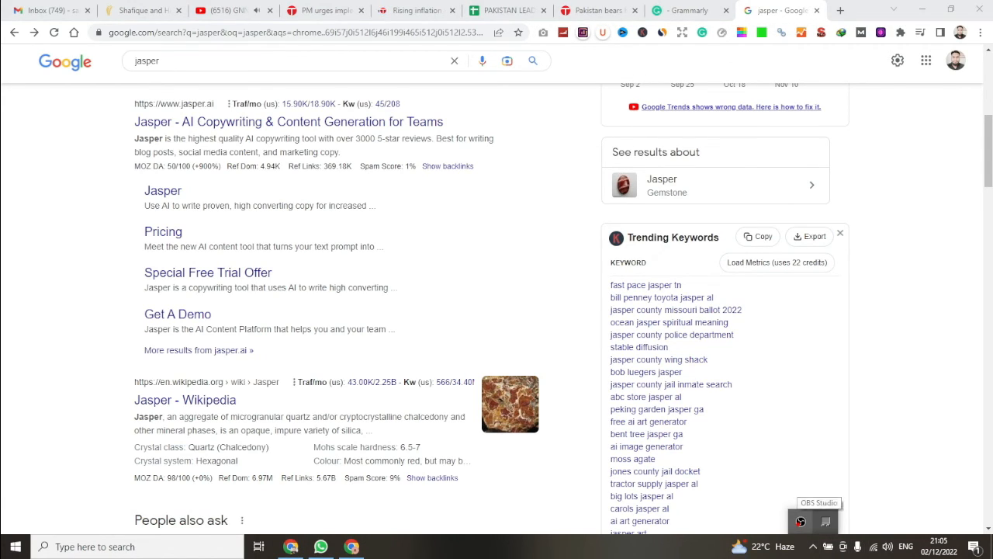